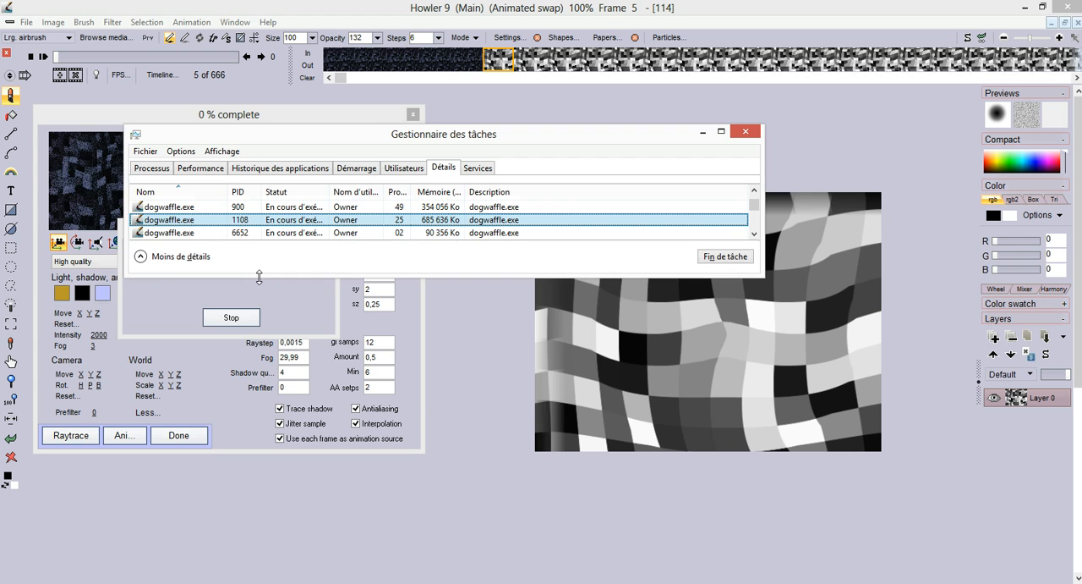
Step: Move the Task Manager window clear of the render progress and examine the three dogwaffle.exe processes one by one
left_click_drag(386, 145, 342, 380)
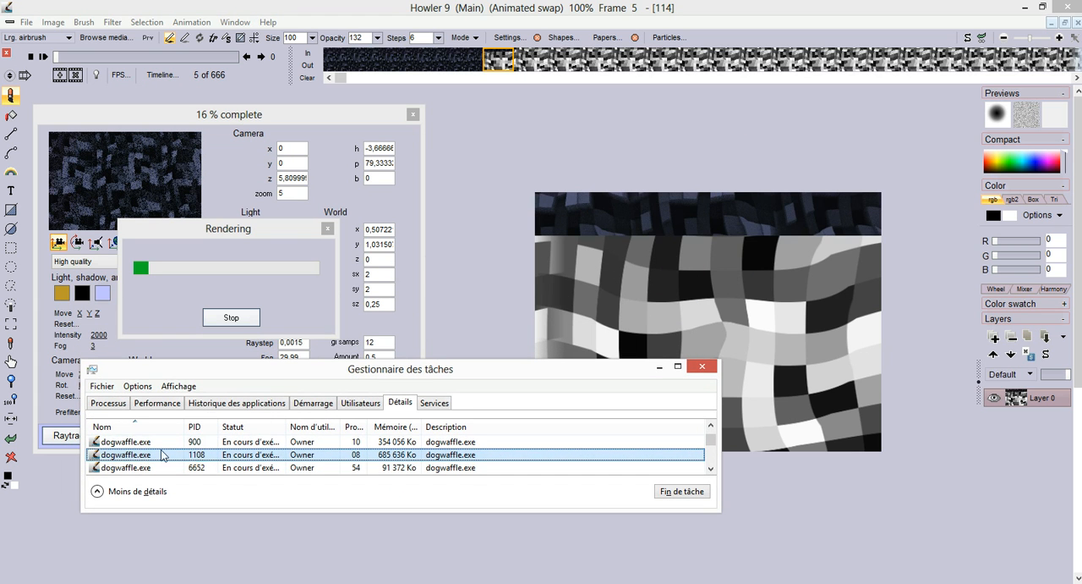
left_click(120, 442)
left_click(120, 454)
left_click(127, 466, "shift")
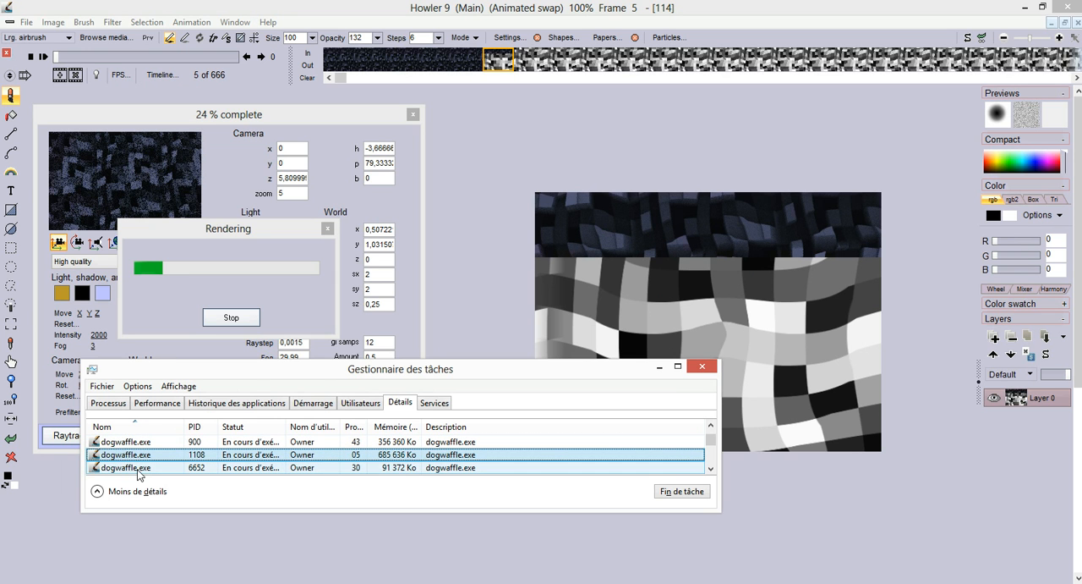
left_click(141, 470)
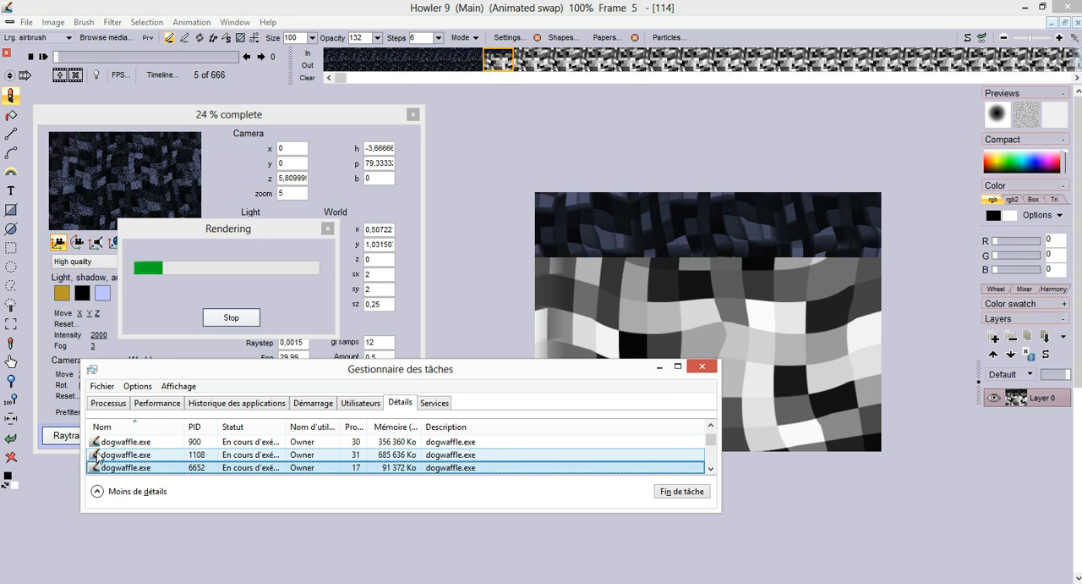
left_click(131, 455)
left_click(129, 442)
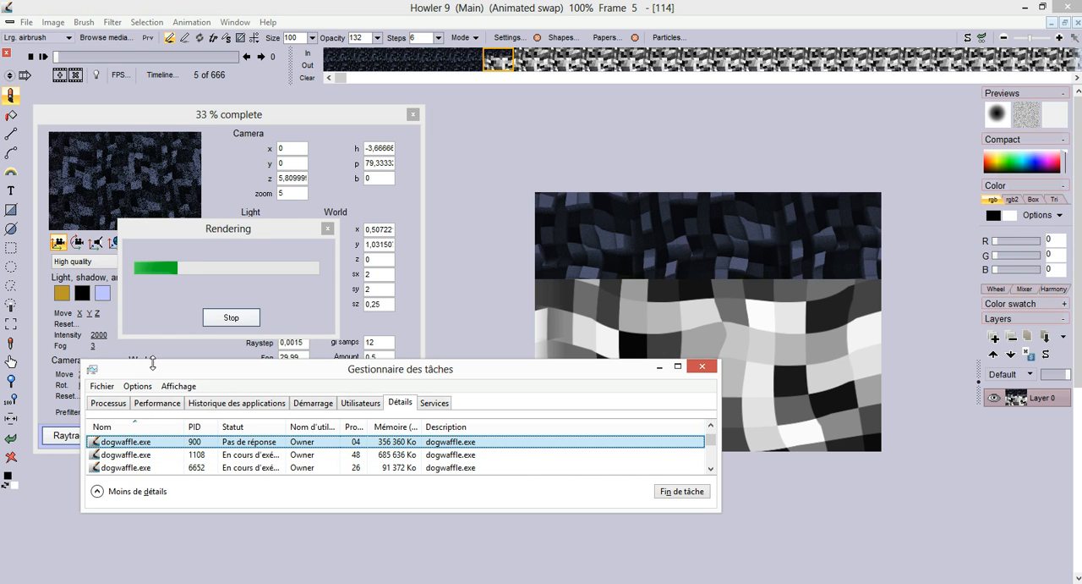
Step: Check the priority level of the dogwaffle.exe process with PID 1108, keep it, and return to the Howler window
left_click(125, 455)
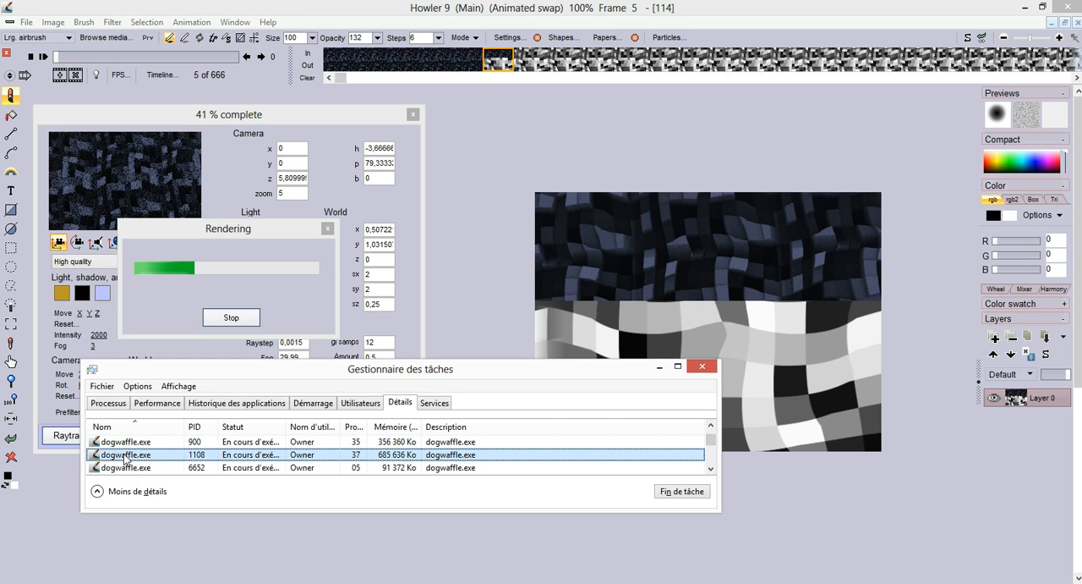
right_click(125, 456)
mouse_move(238, 314)
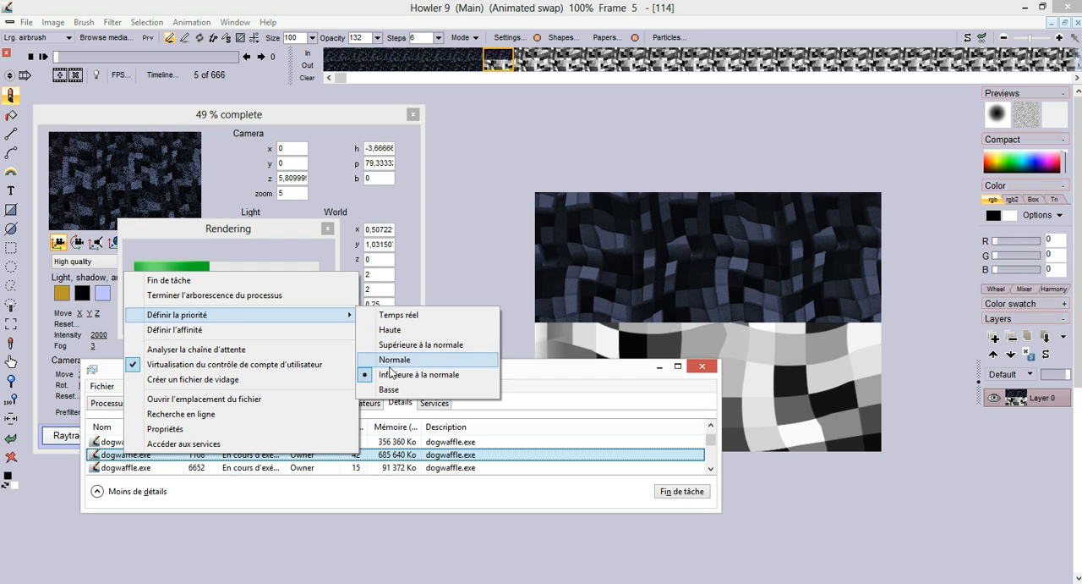
left_click(288, 120)
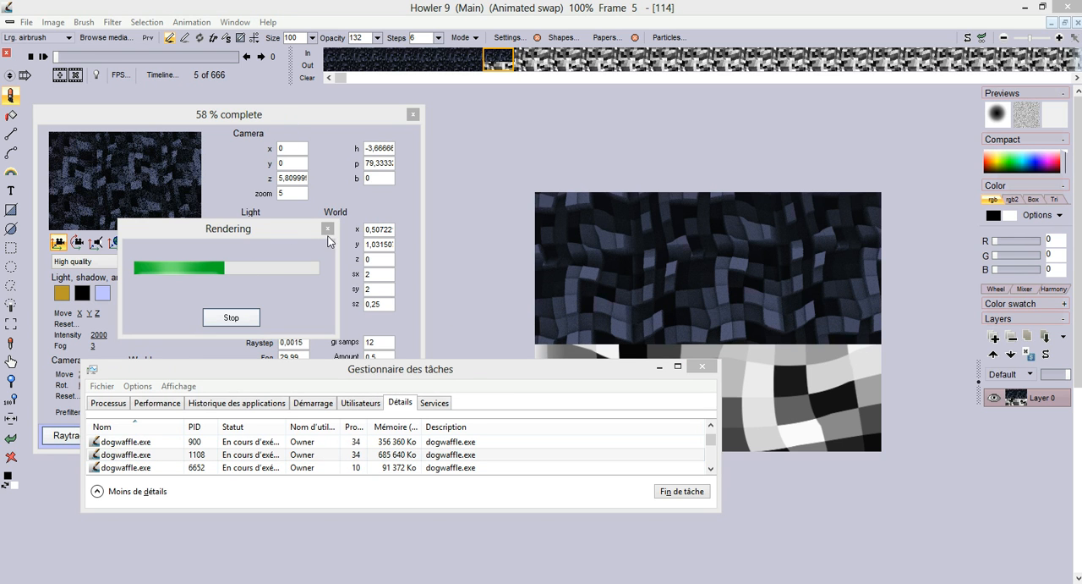
left_click(474, 35)
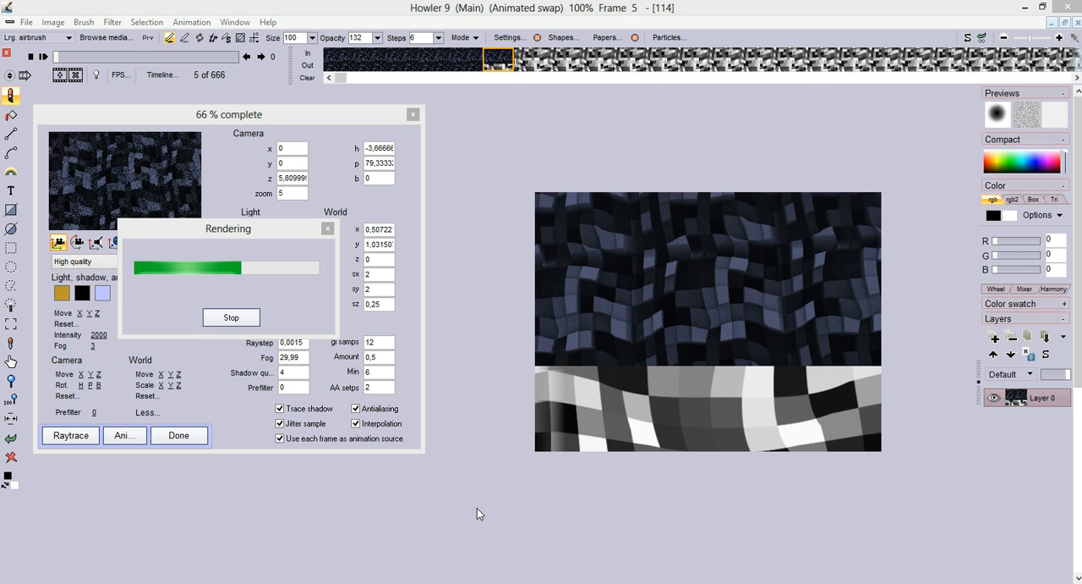
Step: Preview each of the three open Howler windows to compare their rendering progress
mouse_move(609, 580)
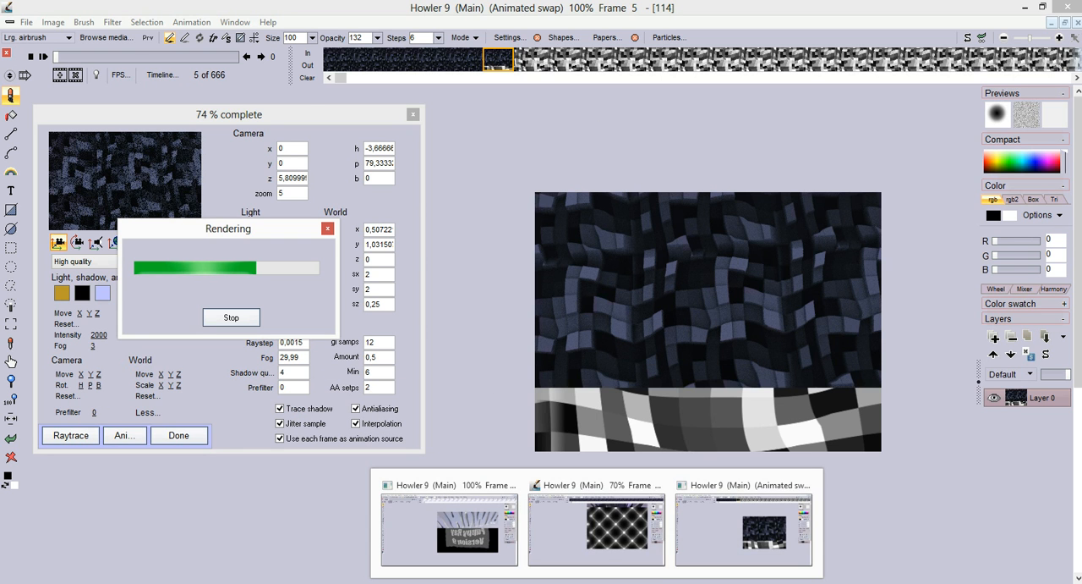
mouse_move(616, 531)
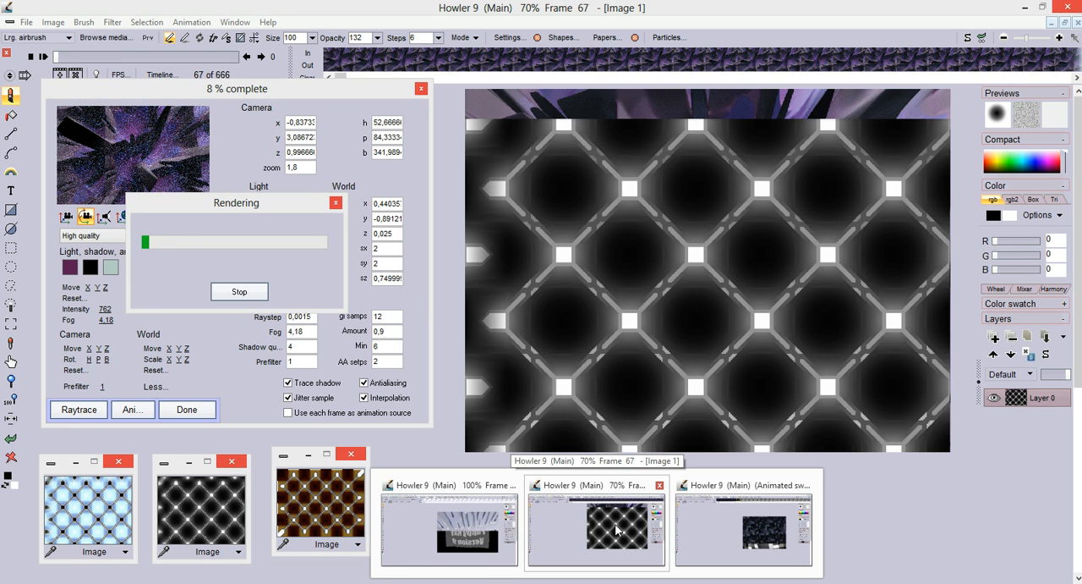
mouse_move(478, 528)
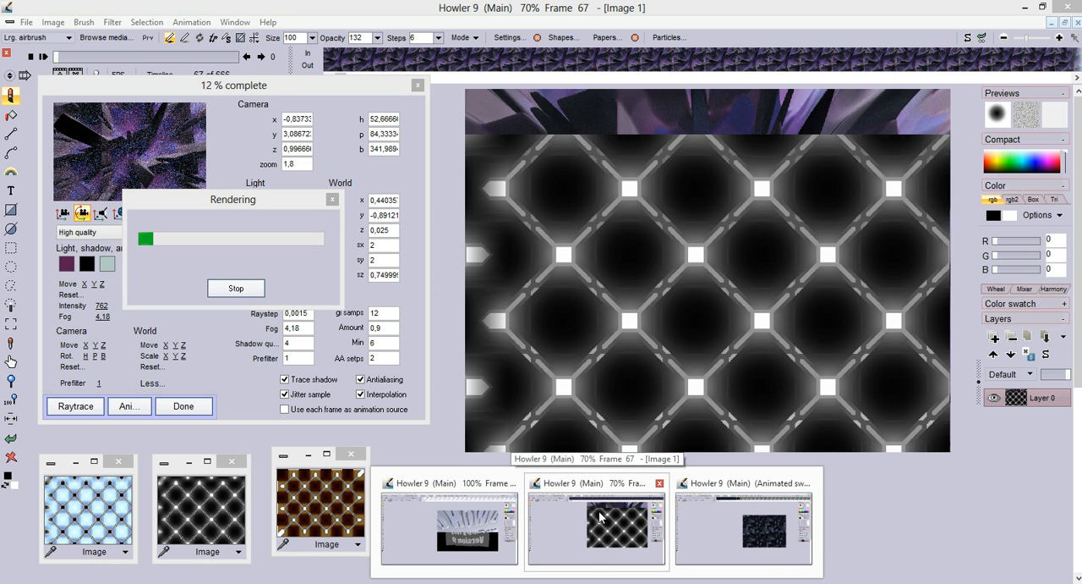
mouse_move(745, 528)
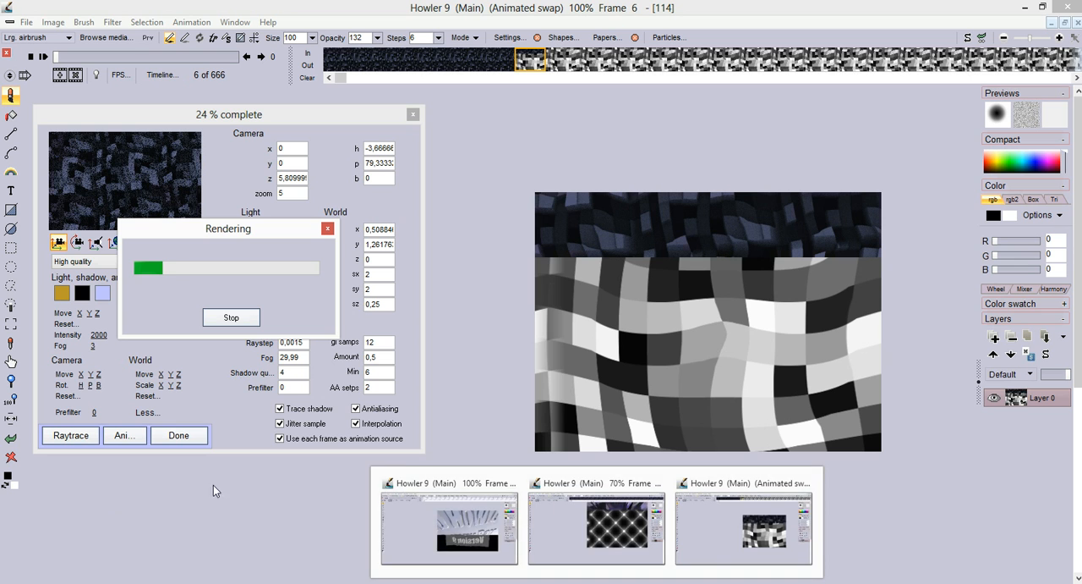
Step: Switch to Task Manager and examine the processor and memory performance graphs while the renders run
key("ctrl+shift+Escape")
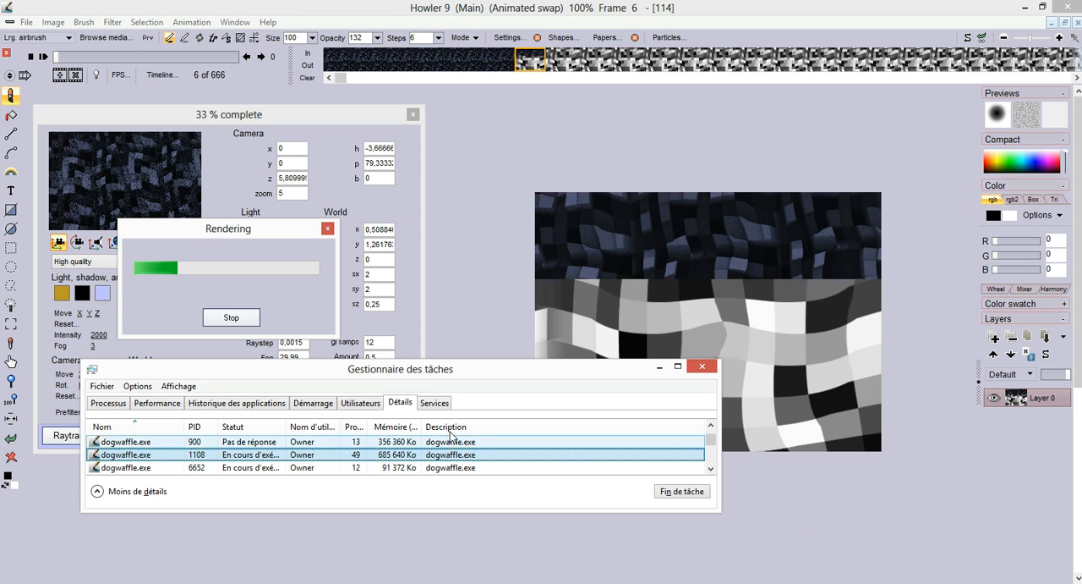
left_click(157, 402)
left_click_drag(221, 362, 221, 102)
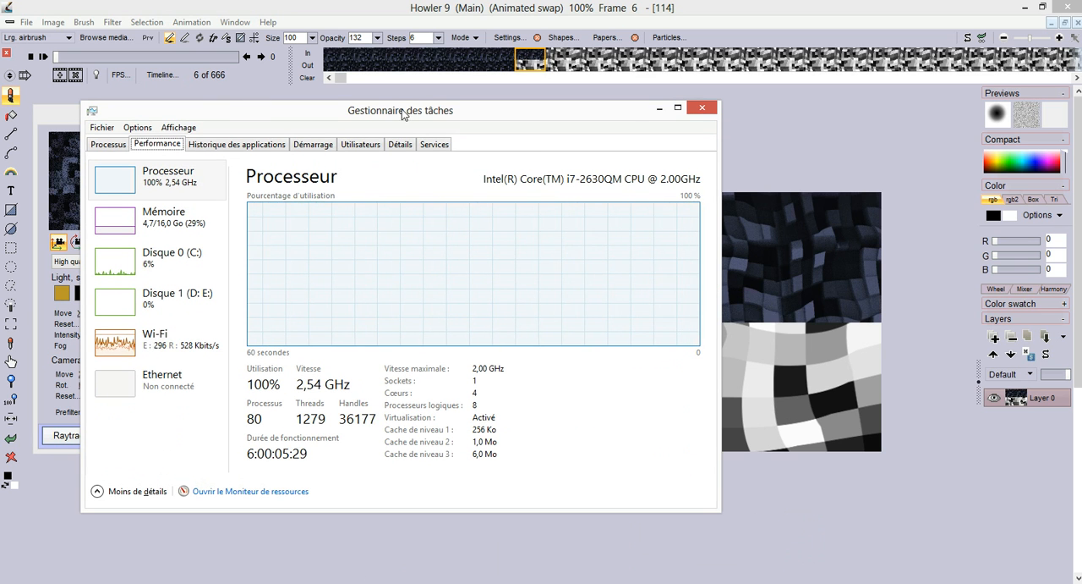
left_click_drag(404, 115, 386, 114)
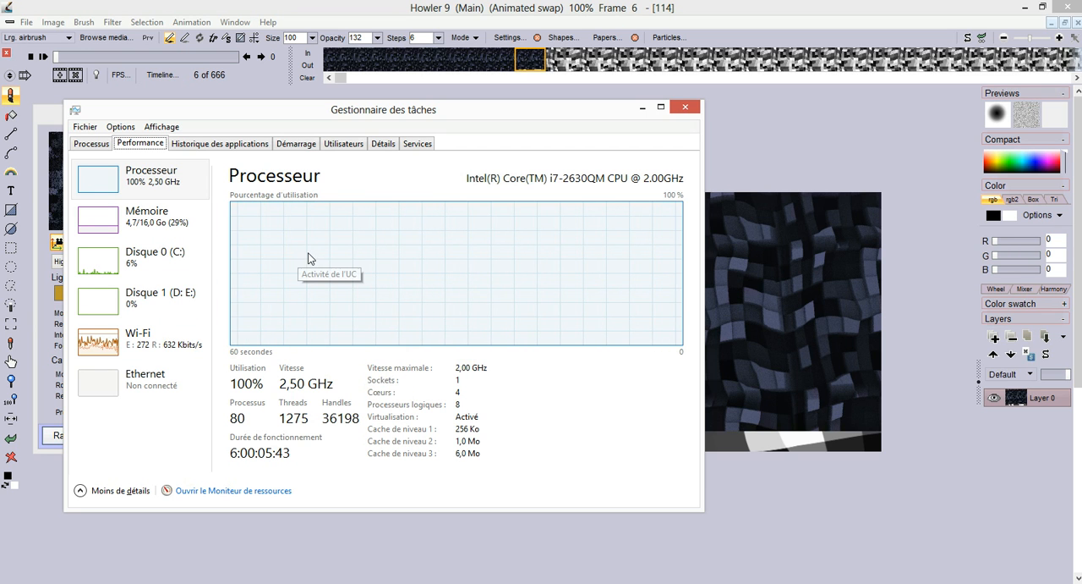
left_click(110, 219)
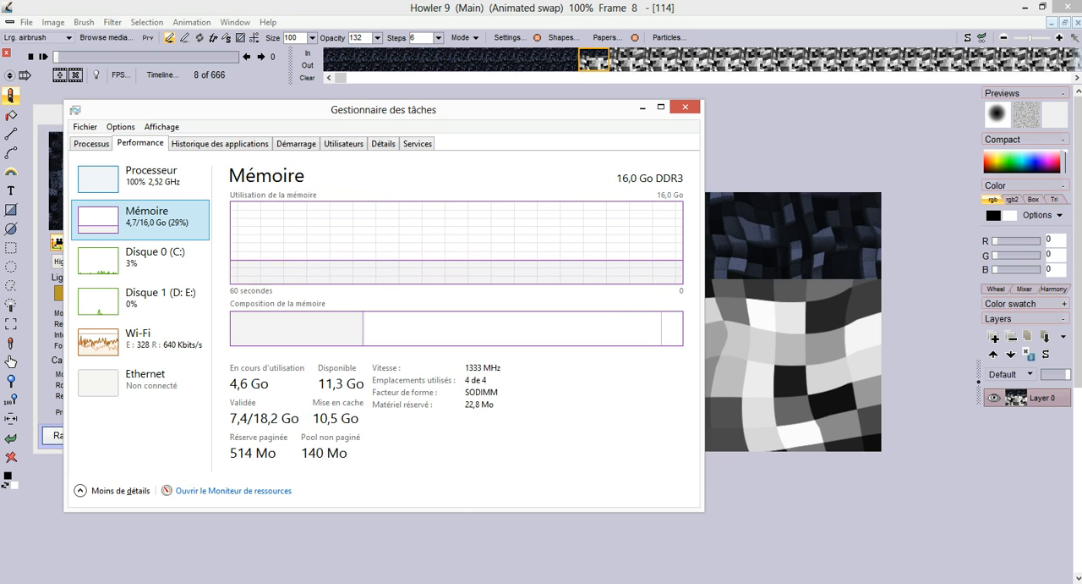
Step: Switch to a newly launched instance of Howler 9, continuing despite the other running instances
right_click(599, 582)
left_click(541, 533)
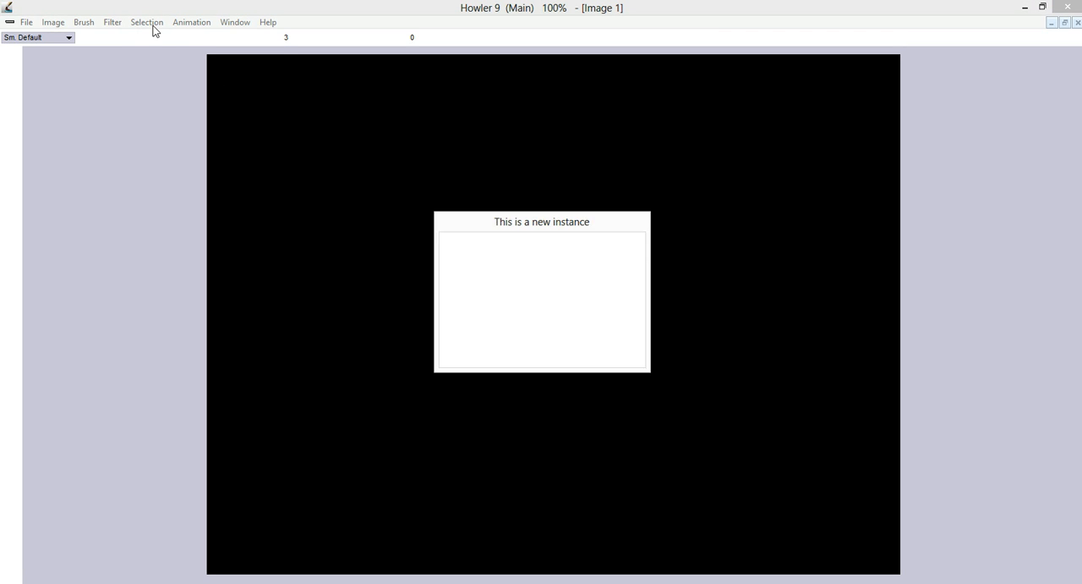
left_click_drag(522, 225, 321, 201)
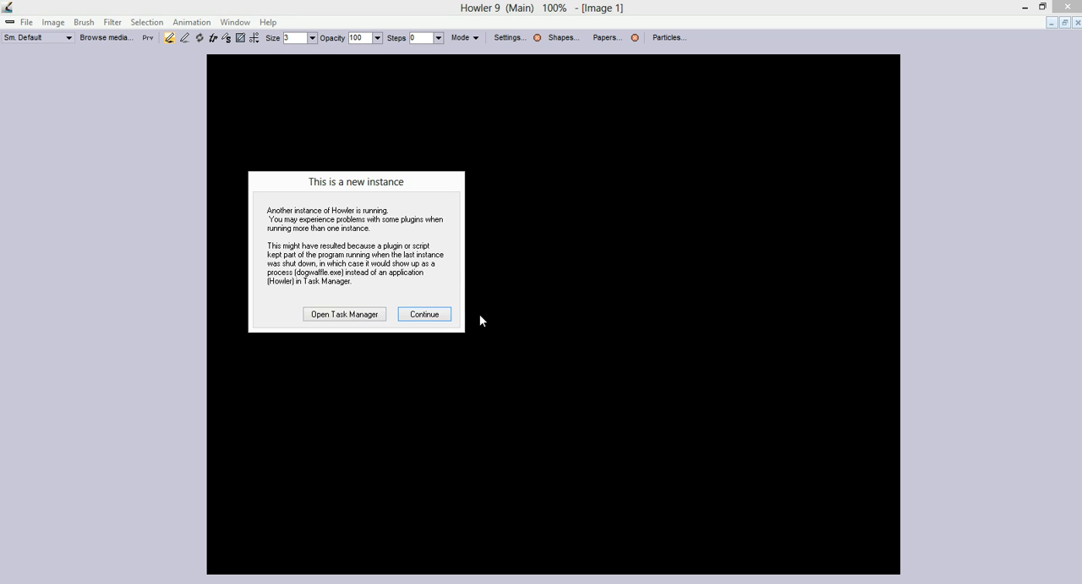
left_click(436, 317)
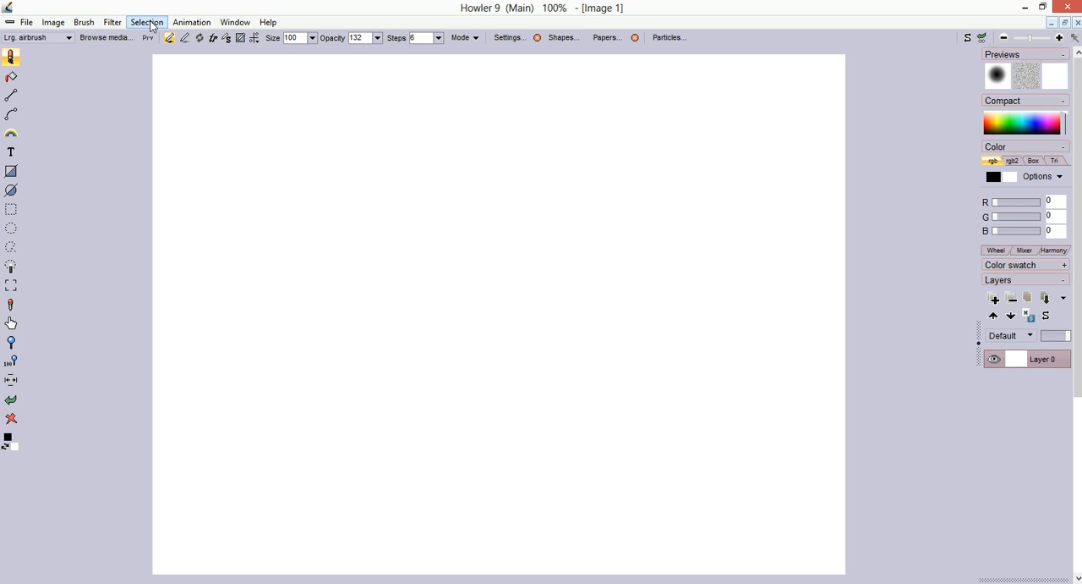
Step: Create a 99-frame animation from the blank canvas and close the media browser
left_click(103, 37)
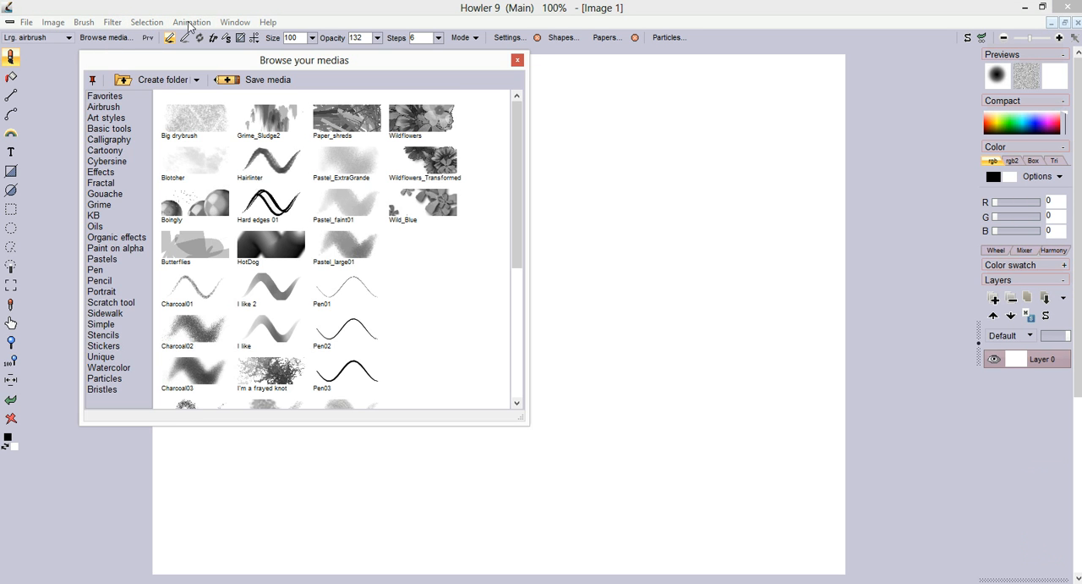
left_click(191, 22)
left_click(203, 37)
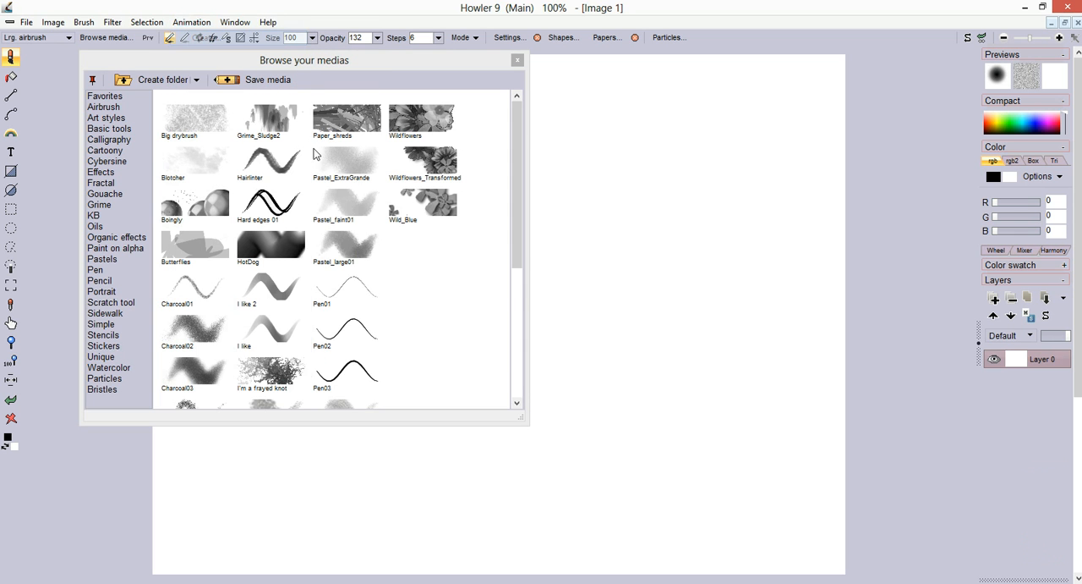
double_click(401, 251)
type("99")
left_click(338, 391)
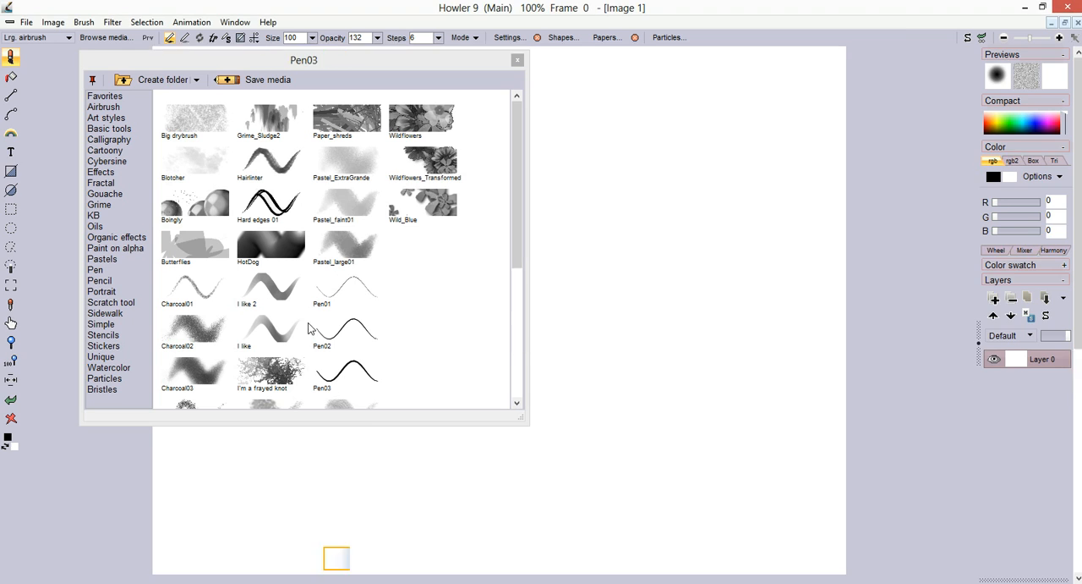
left_click(519, 61)
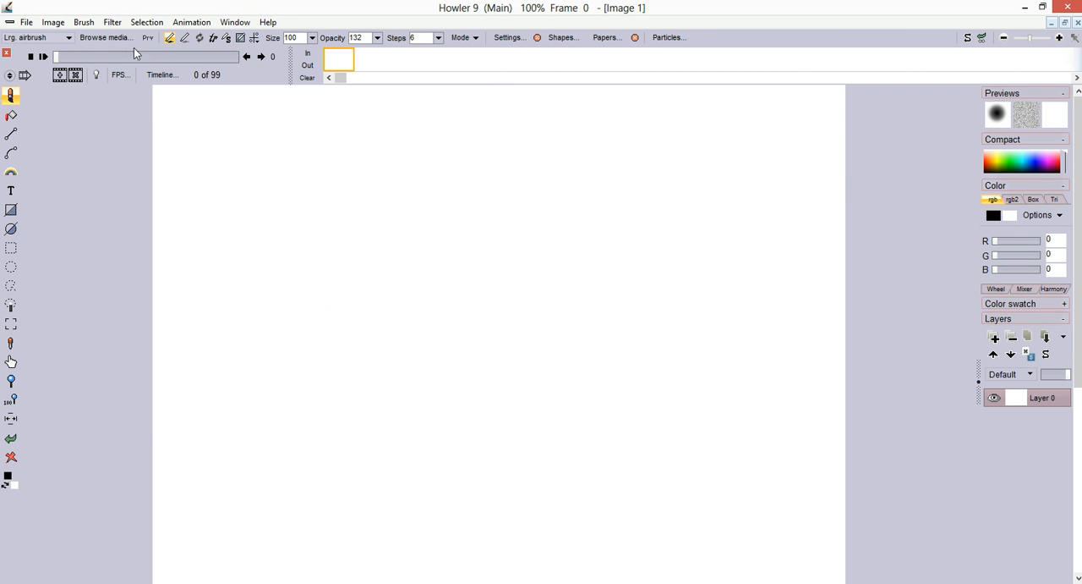
Step: Create a 777-frame animation at 24 fps from the current frame, freeing the existing animation
left_click(192, 22)
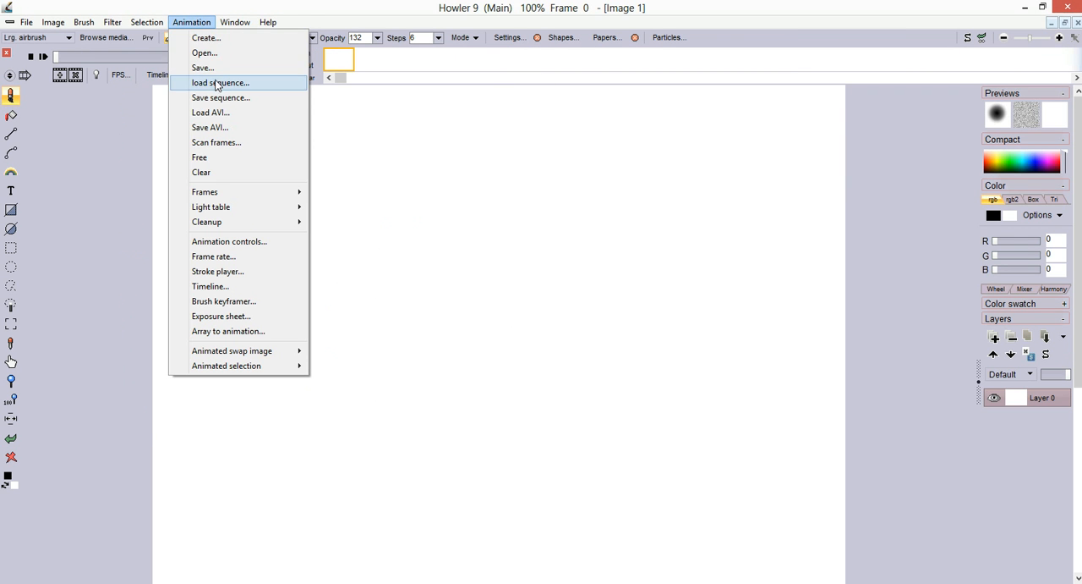
left_click(219, 40)
left_click_drag(398, 252, 364, 258)
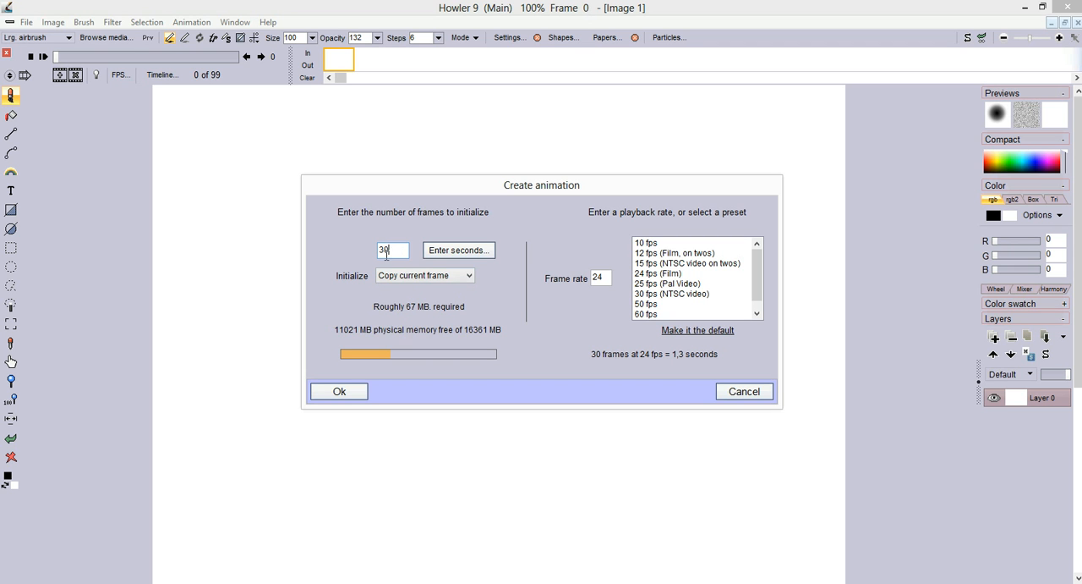
type("777")
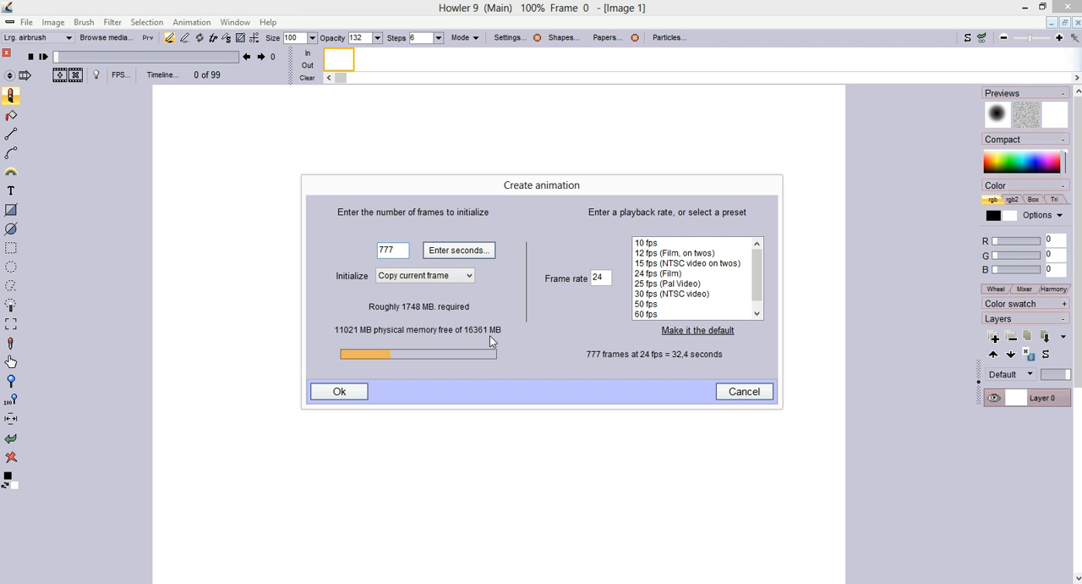
left_click(355, 392)
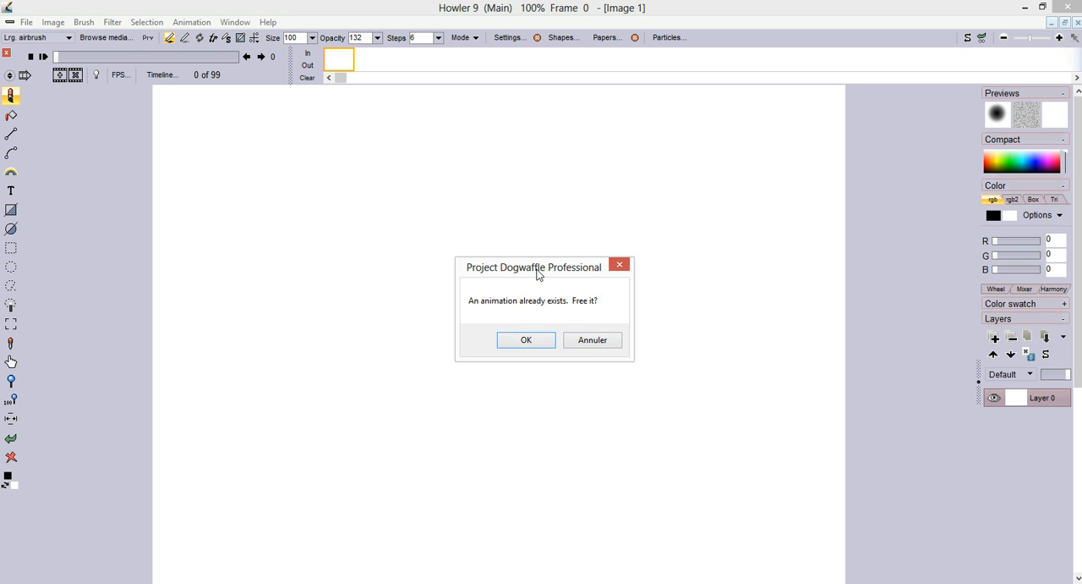
left_click(524, 340)
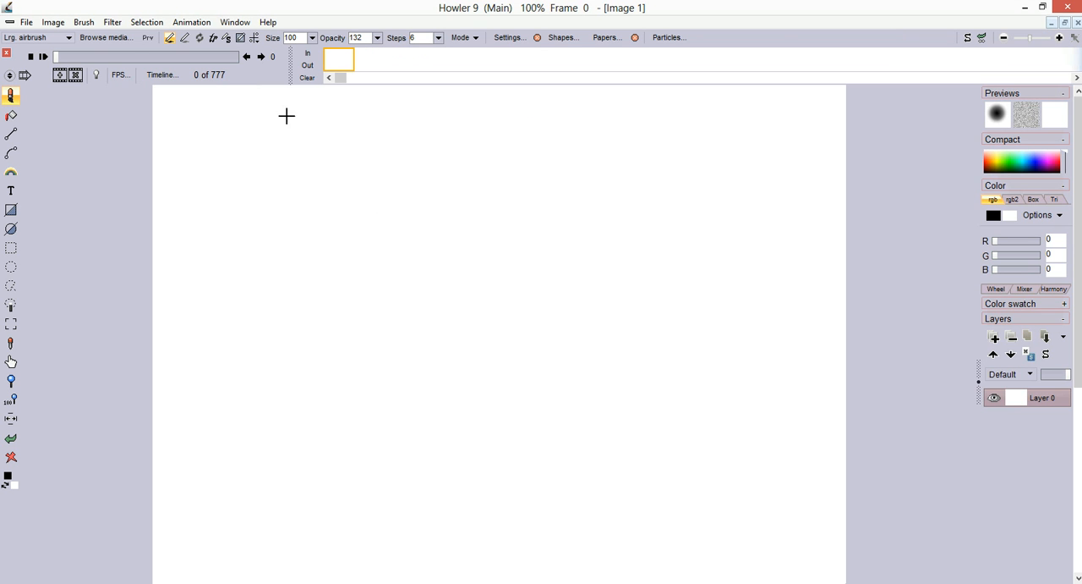
Step: Check the remaining physical memory in the animation creation settings, then leave without creating anything
mouse_move(68, 56)
left_mouse_down()
mouse_move(213, 57)
mouse_move(53, 58)
left_mouse_up()
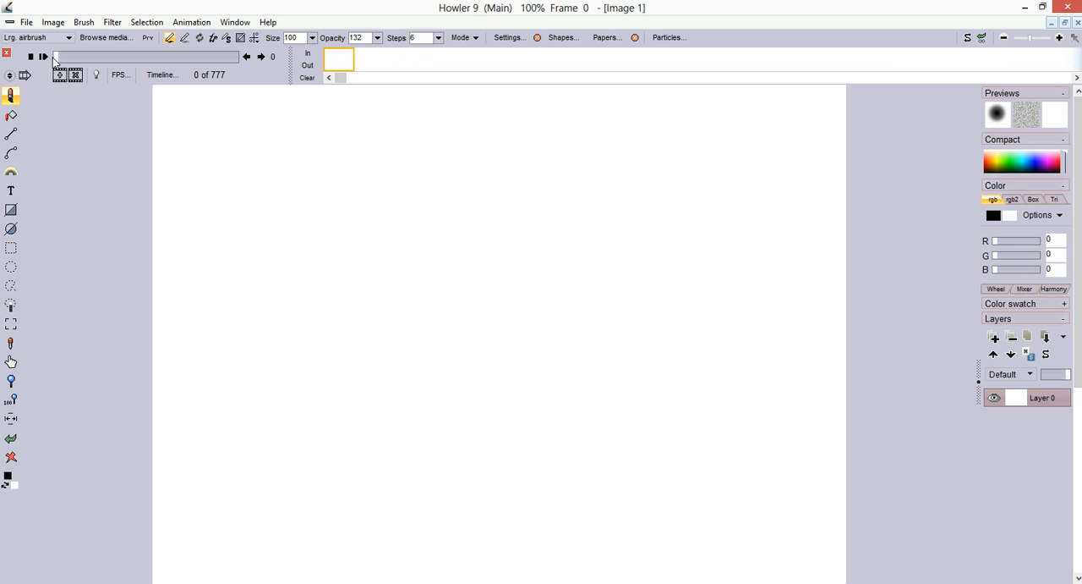
left_click(191, 22)
left_click(203, 38)
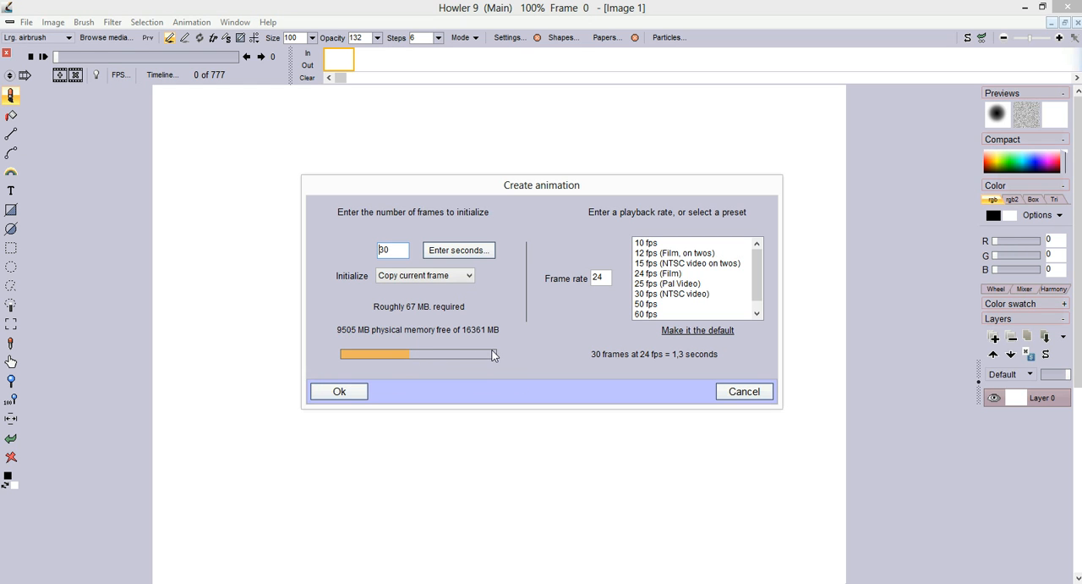
left_click(736, 392)
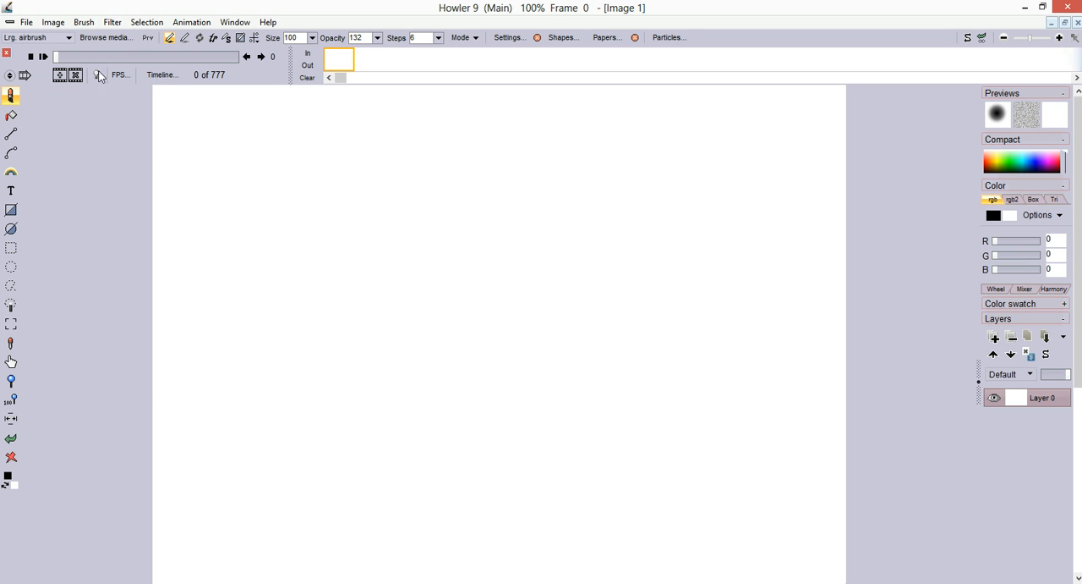
Step: Open the timeline editor and choose the animated Perlin noise filter
left_click(158, 75)
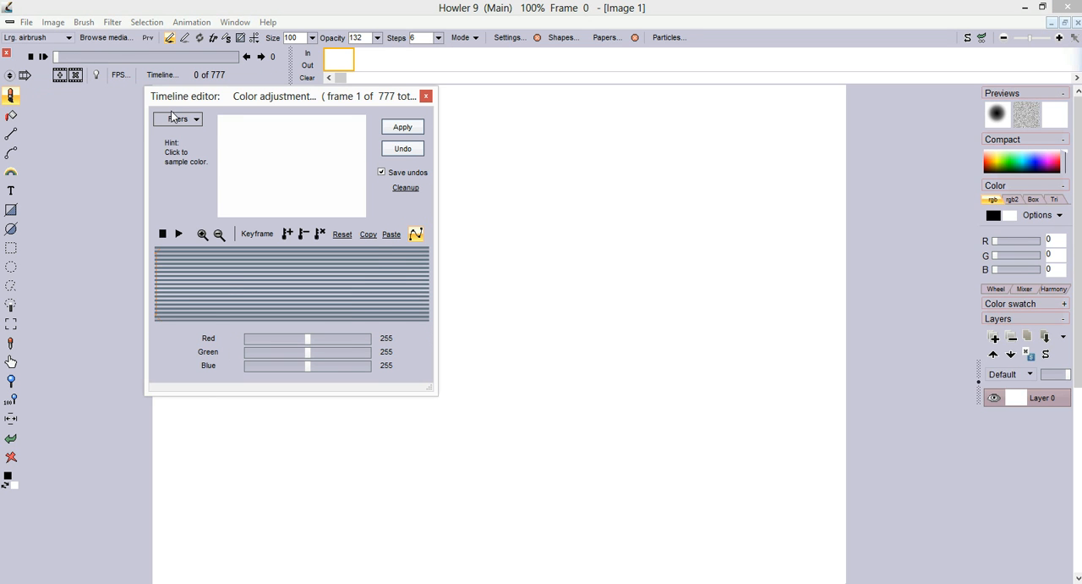
left_click(174, 123)
left_click_drag(373, 154, 375, 317)
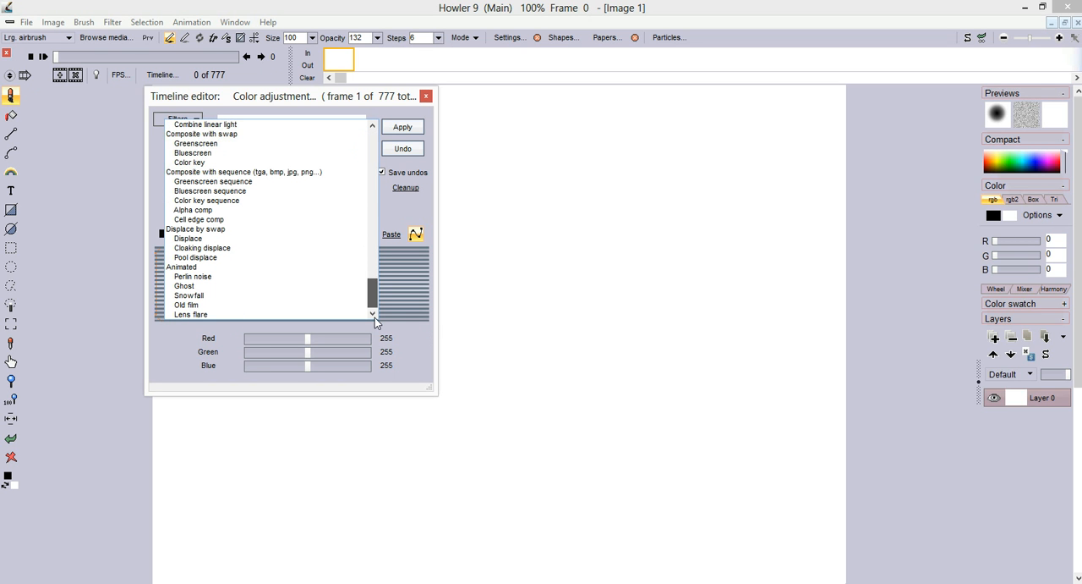
left_click(201, 276)
Step: Set the Perlin noise to 1 iteration, scale 10, speed 55 and type 2
left_click_drag(318, 342, 370, 338)
left_click(244, 341)
left_click_drag(262, 357, 391, 355)
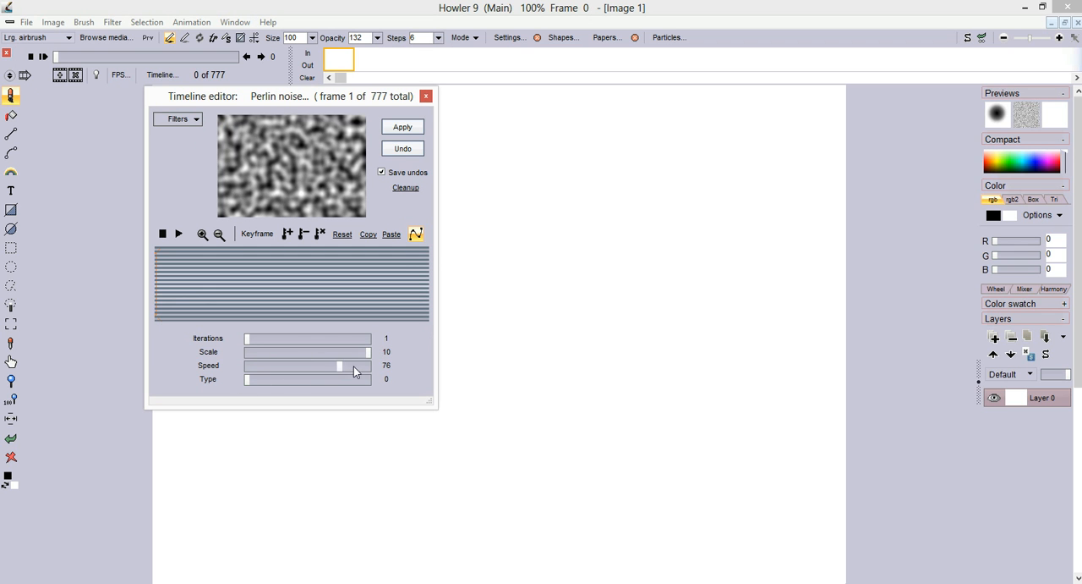
left_click_drag(366, 371, 391, 379)
left_click(334, 378)
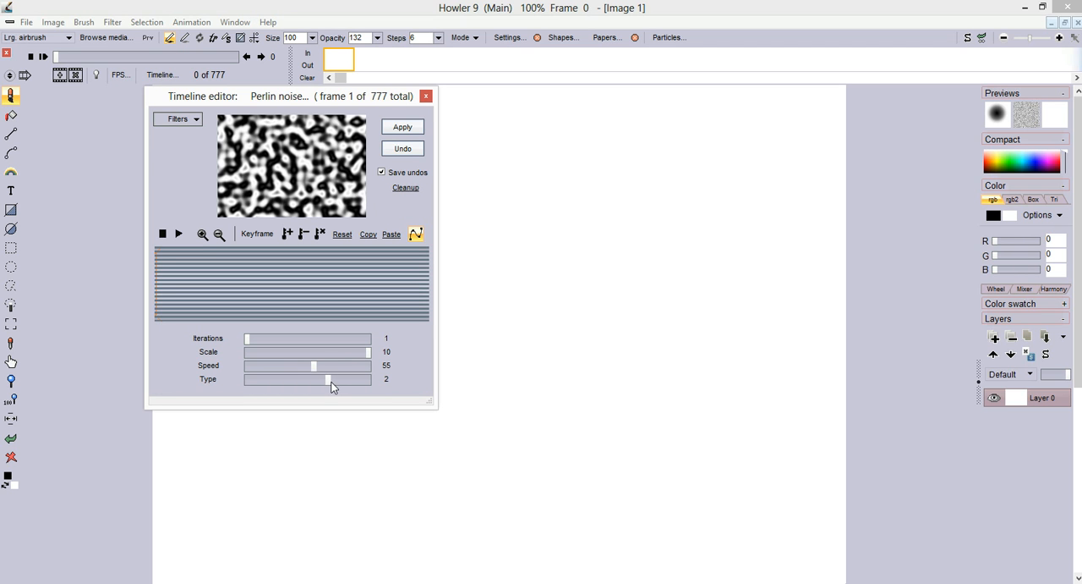
Step: Apply the Perlin noise at speed 52 to the animation, stop the rendering partway and close the timeline editor
left_click(255, 367)
left_click(329, 365)
left_click(402, 127)
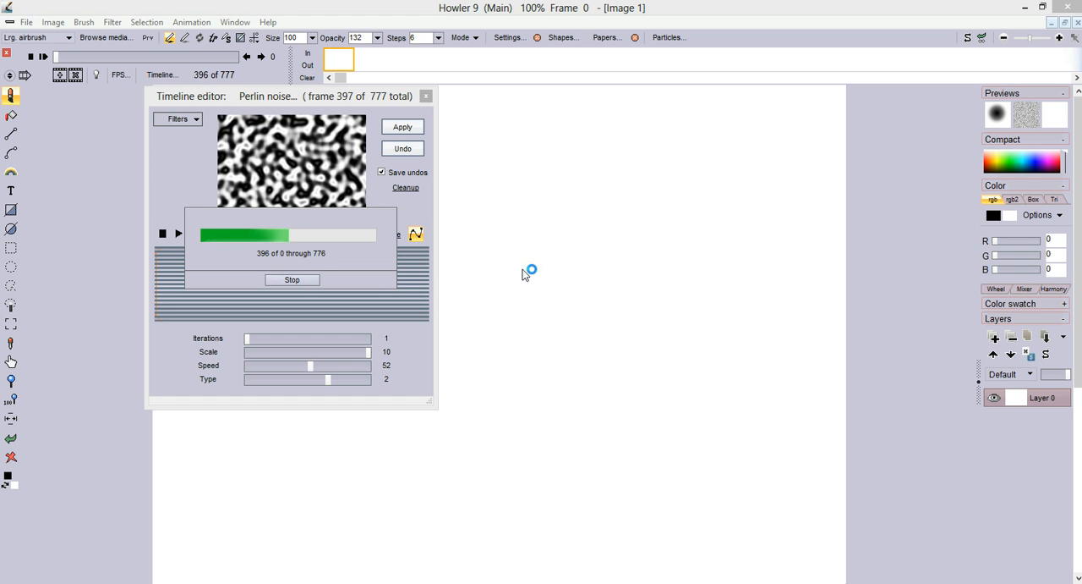
left_click(292, 280)
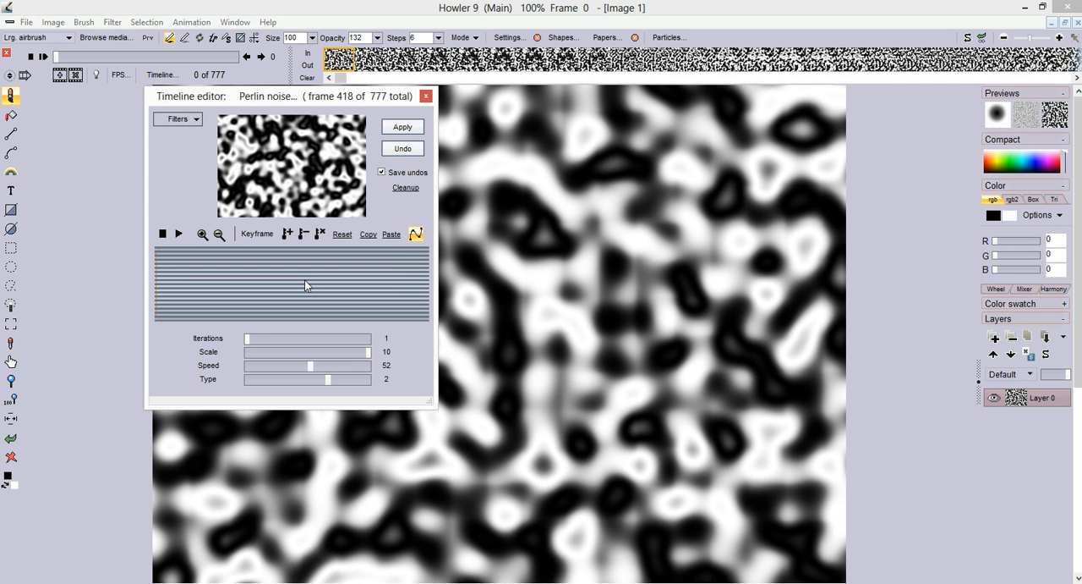
left_click(426, 96)
Step: Play back the rendered Perlin noise animation and stop it
mouse_move(56, 57)
left_mouse_down()
mouse_move(214, 57)
mouse_move(58, 57)
mouse_move(49, 69)
left_mouse_up()
left_click(46, 56)
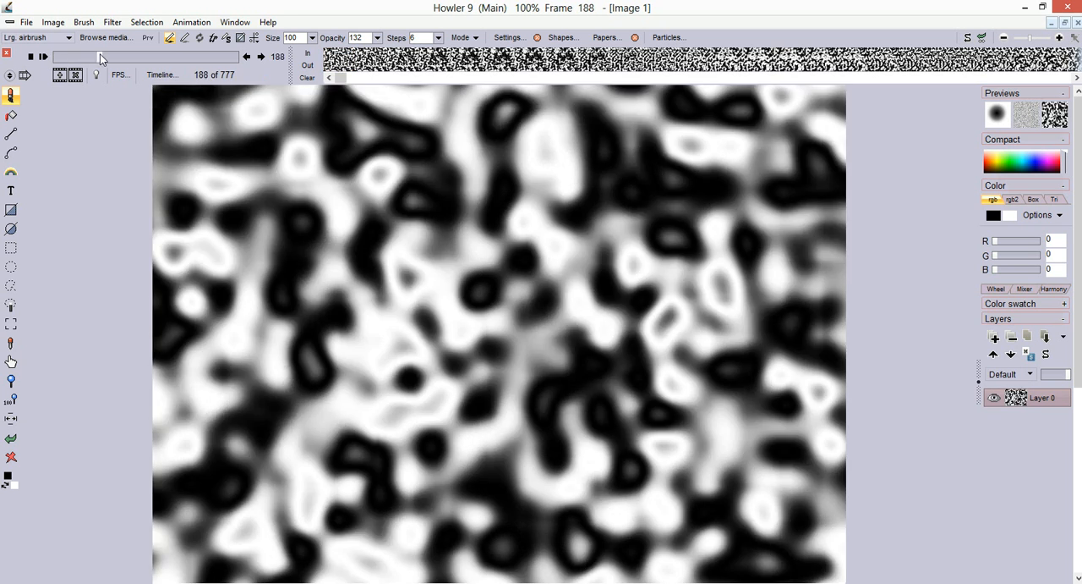
left_click(48, 59)
Step: Bring up the save dialog for the Perlin noise animation and leave it without saving
left_click(202, 25)
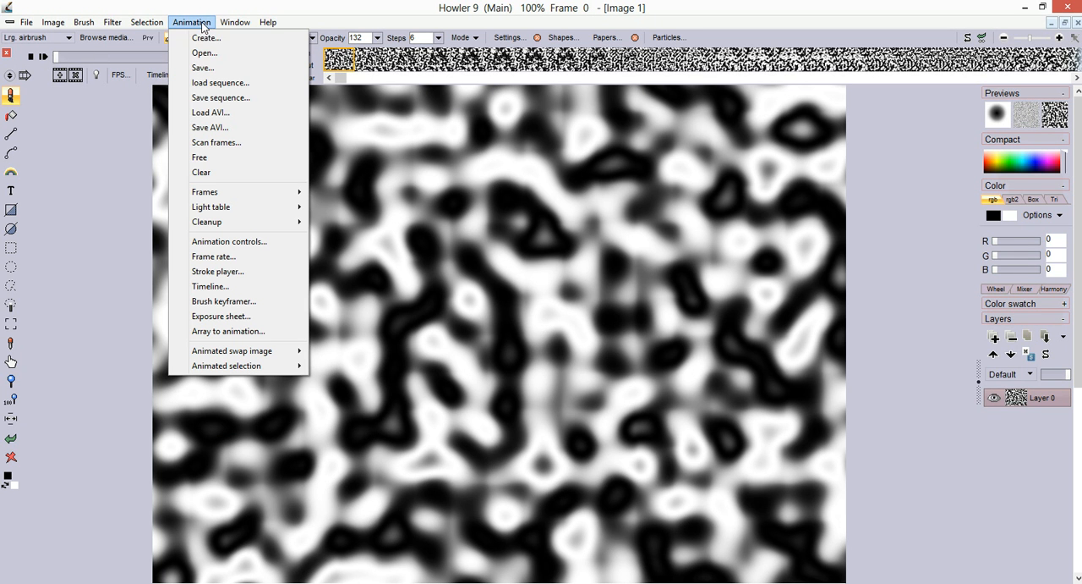
left_click(235, 68)
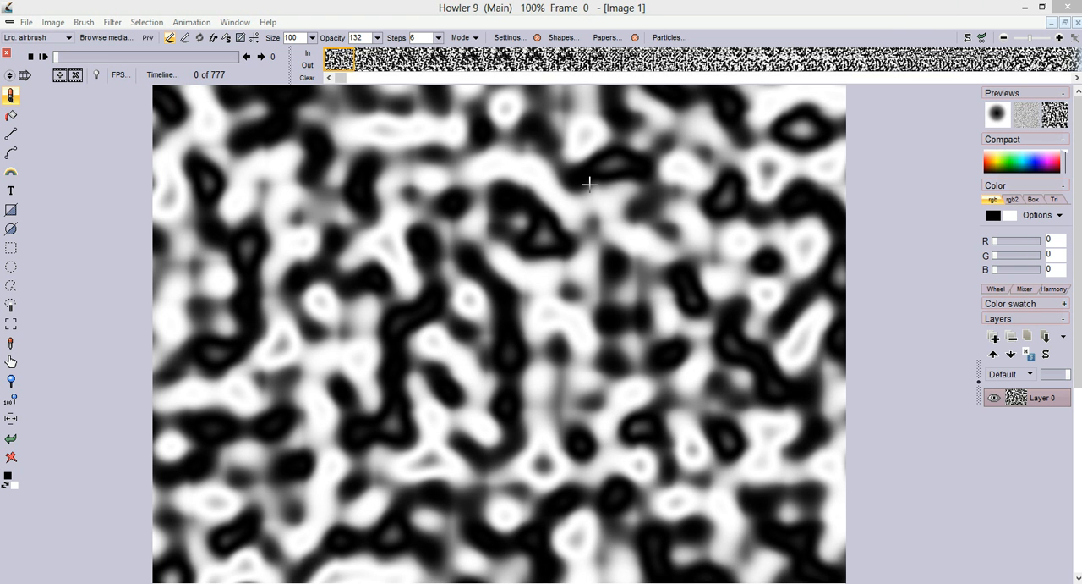
left_click(931, 13)
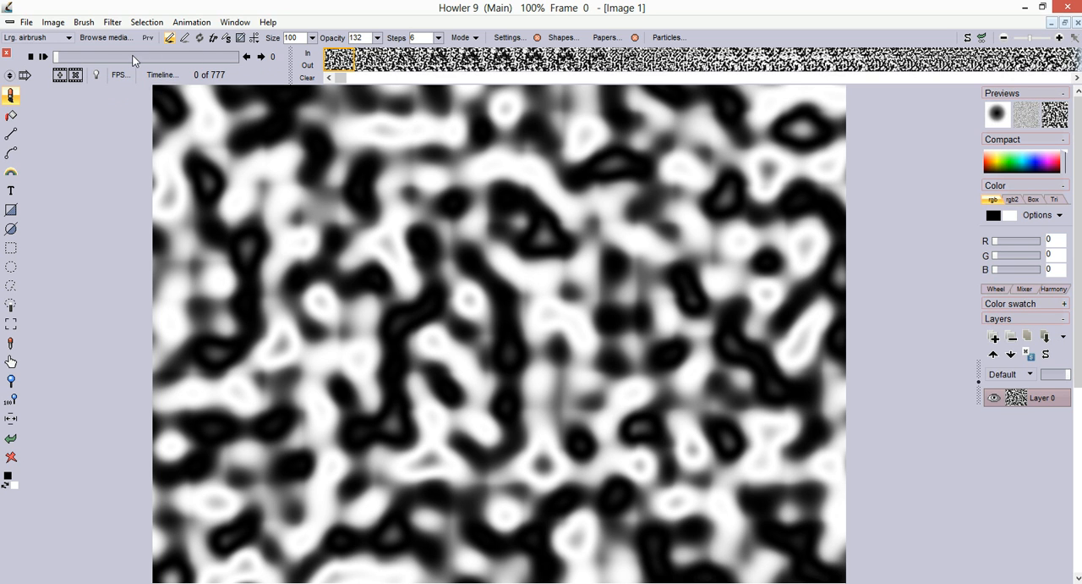
Step: Reopen the animation save dialog, shrink and reposition it, check the available file types, and cancel without saving
left_click(197, 25)
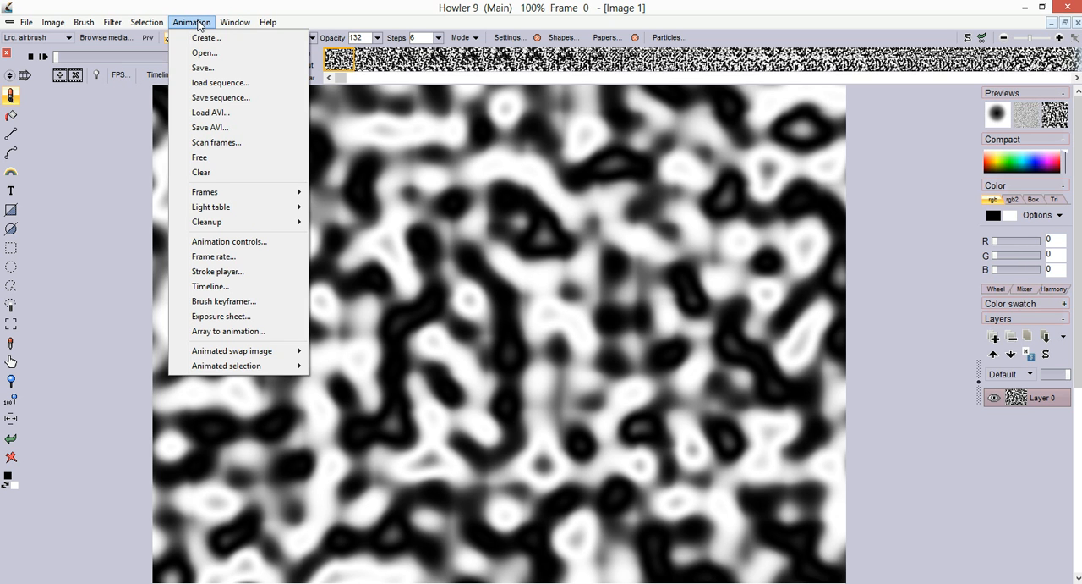
left_click(208, 71)
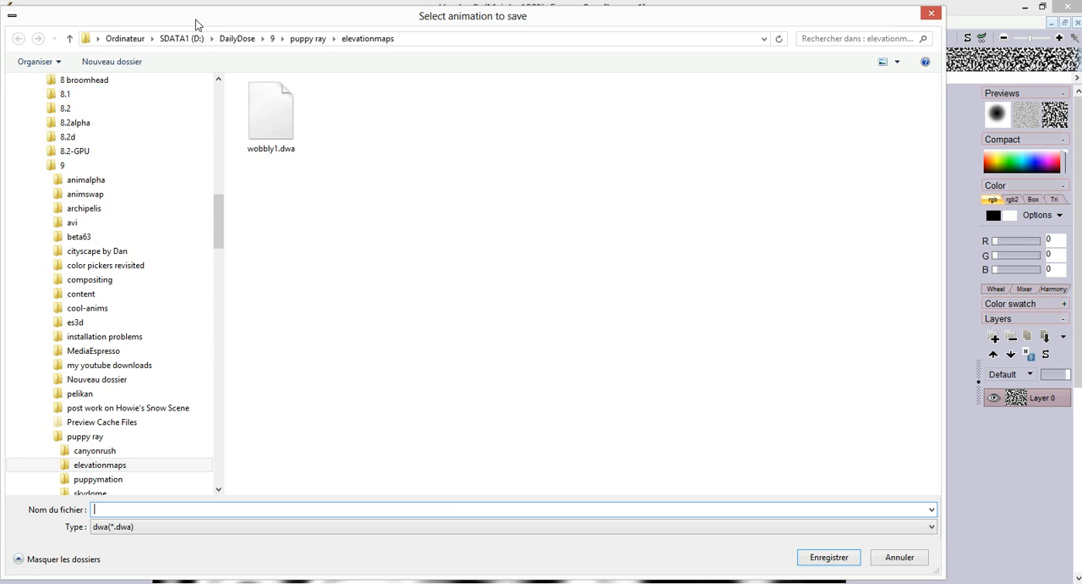
left_click_drag(937, 572, 585, 335)
left_click_drag(359, 18, 443, 136)
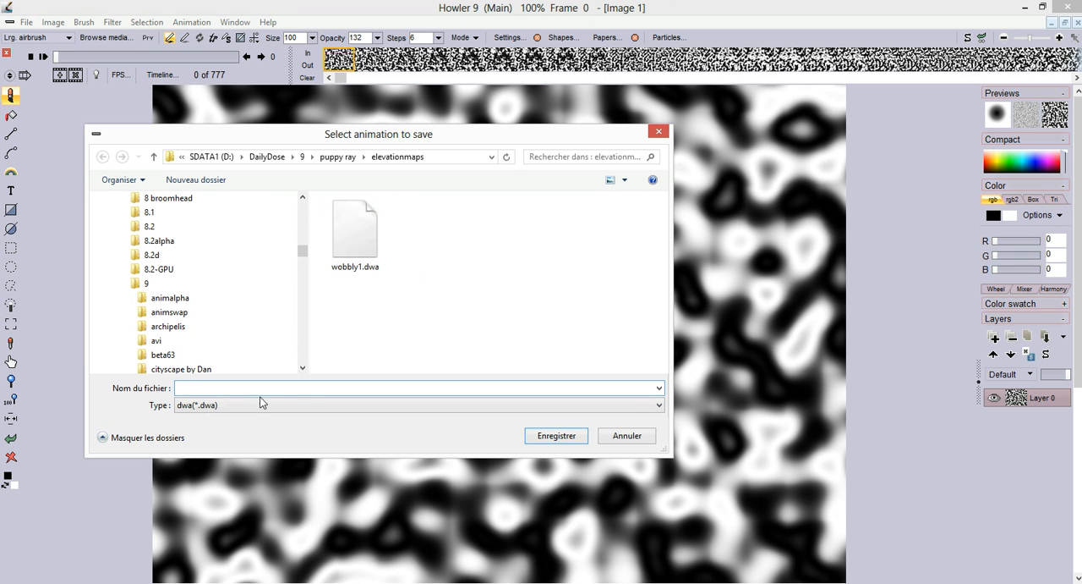
left_click(205, 407)
left_click(204, 407)
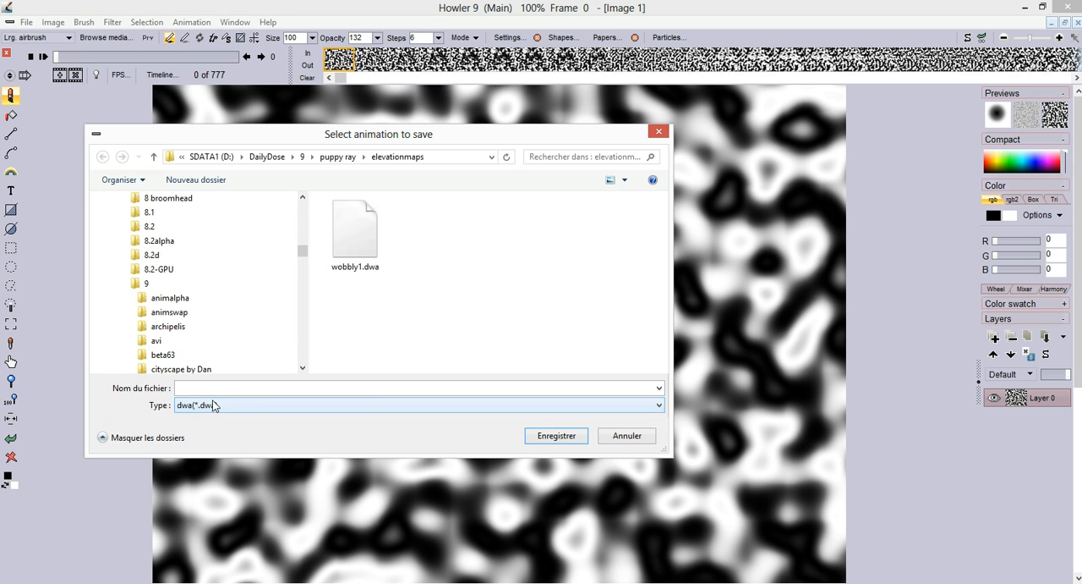
left_click(634, 439)
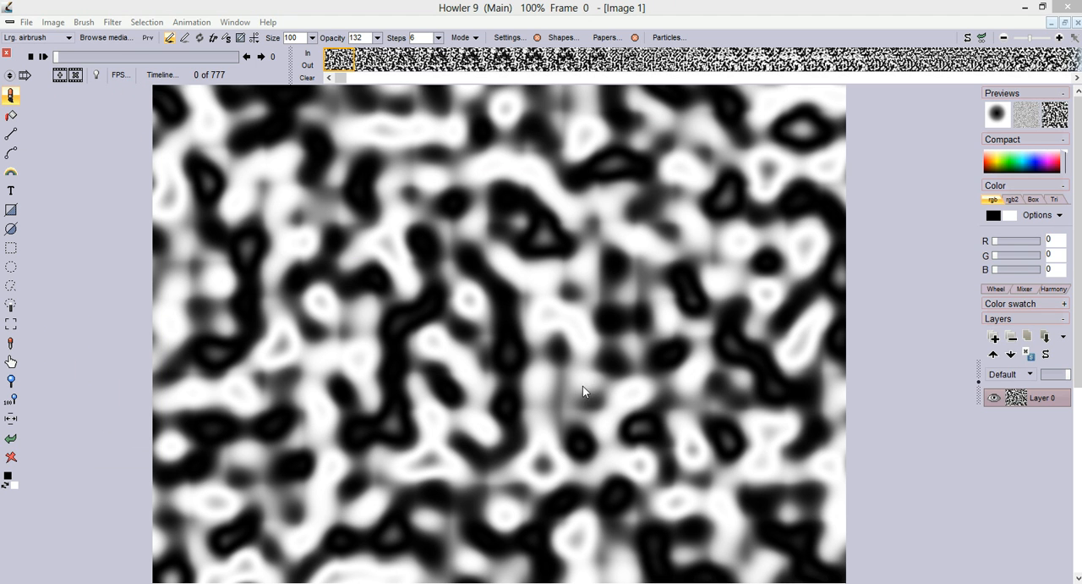
left_click(188, 25)
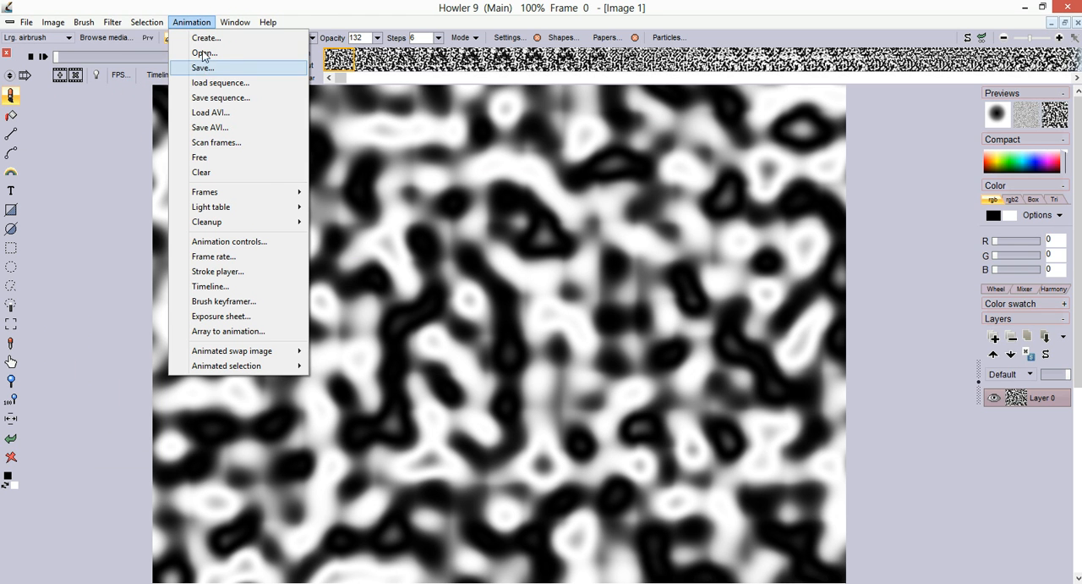
left_click(203, 18)
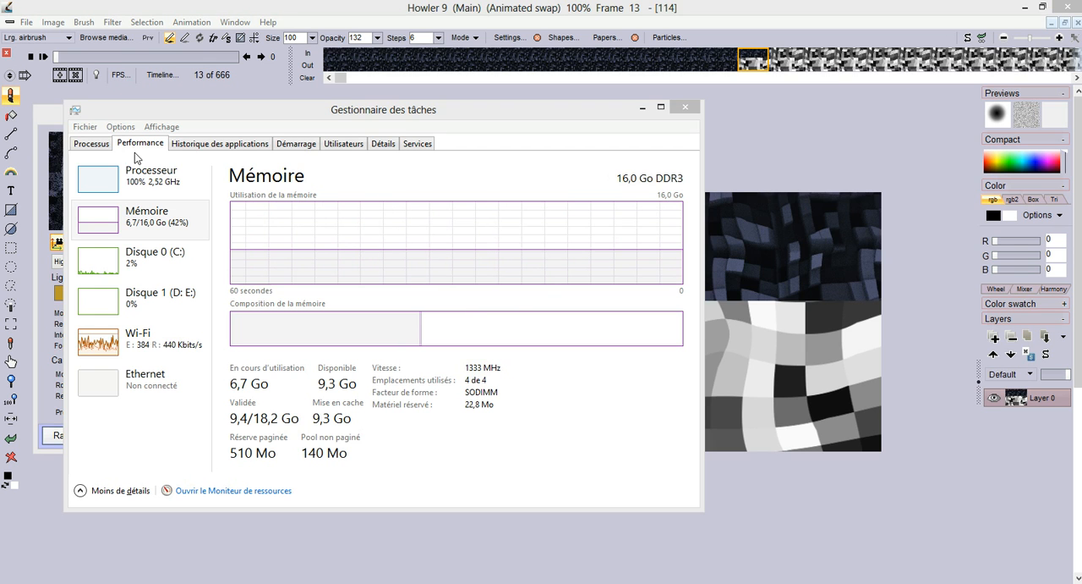
Step: Minimize the Task Manager and preview each of the four running Howler instances to compare their rendering progress
left_click(642, 108)
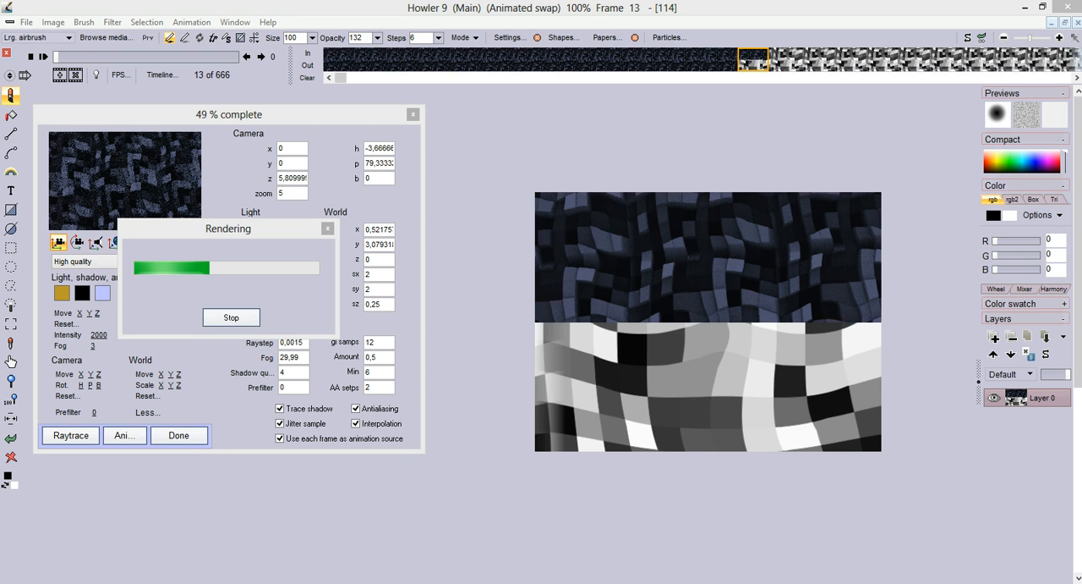
mouse_move(521, 580)
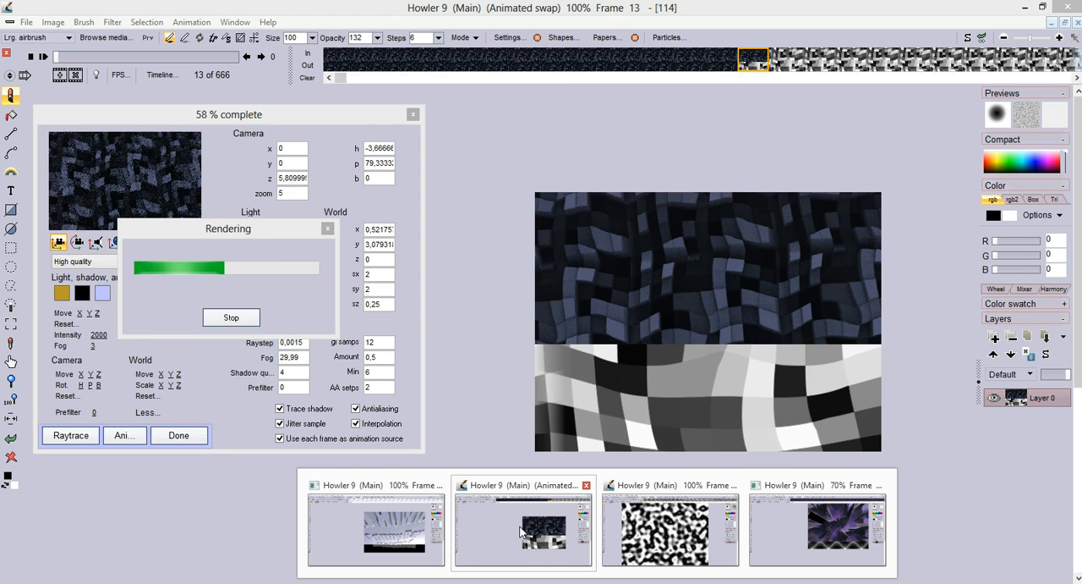
mouse_move(703, 530)
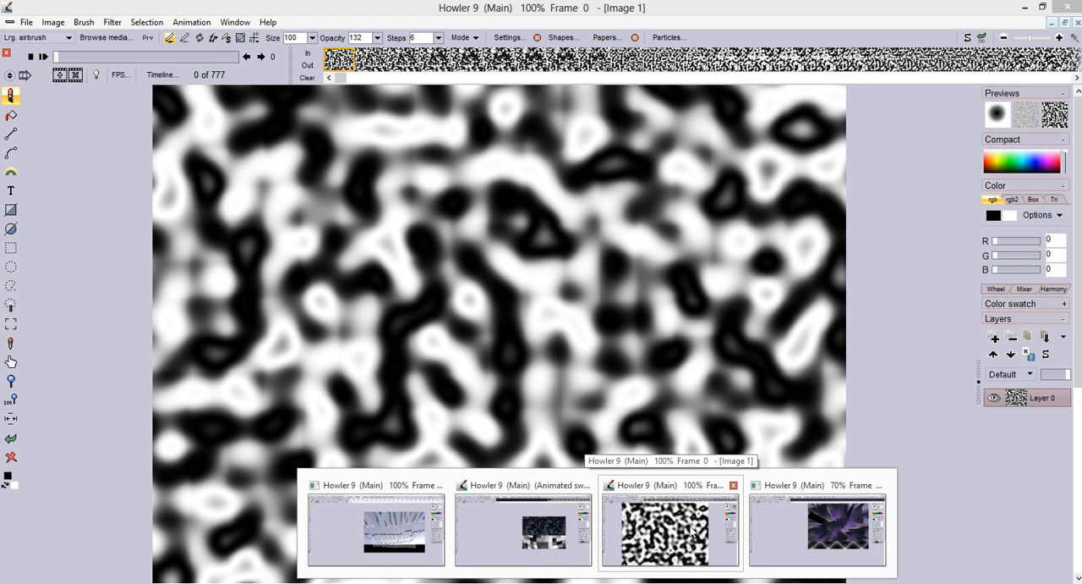
mouse_move(810, 528)
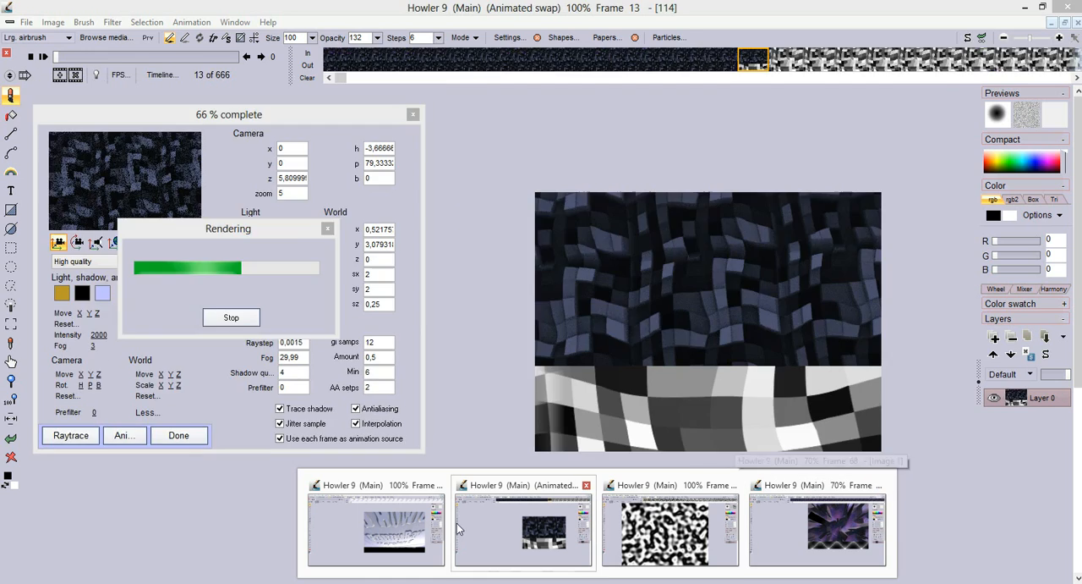
mouse_move(399, 523)
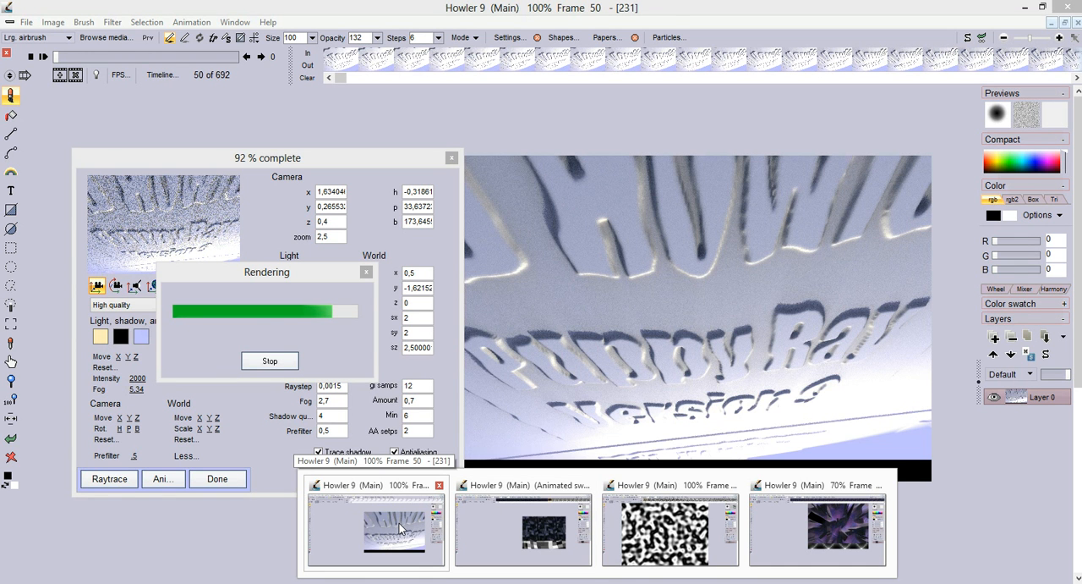
mouse_move(526, 531)
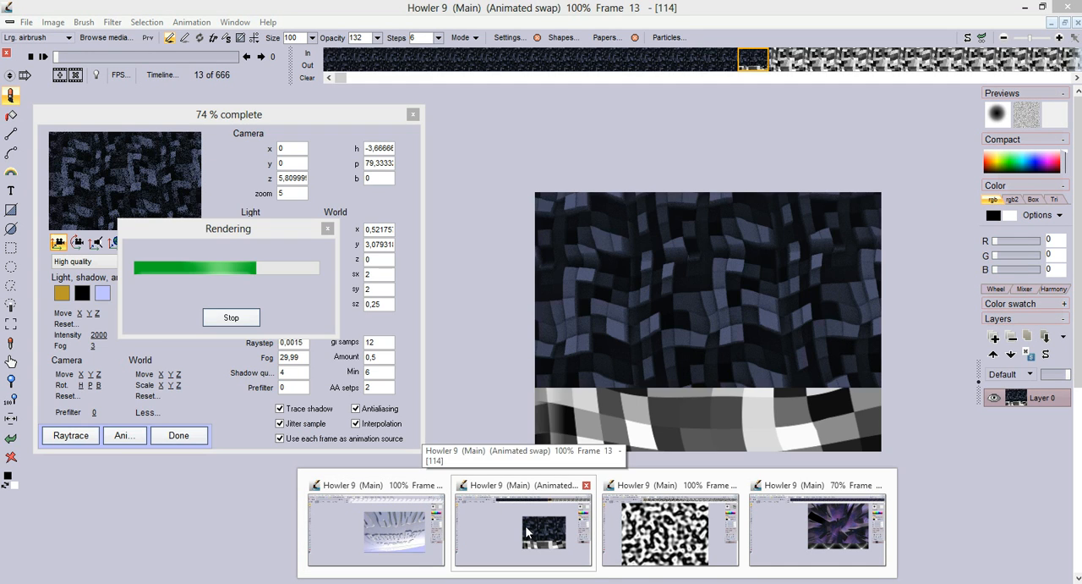
mouse_move(580, 537)
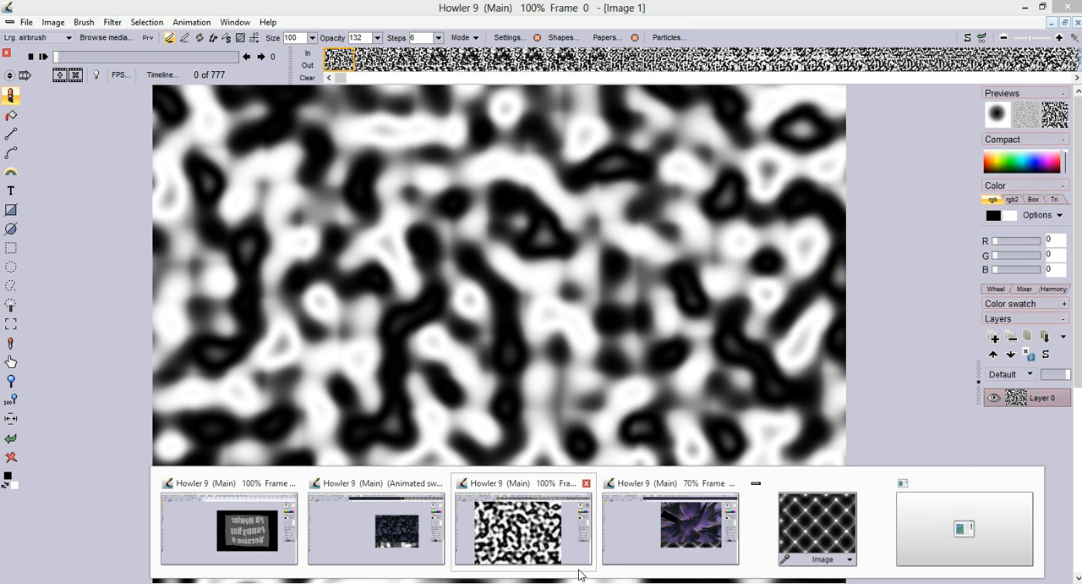